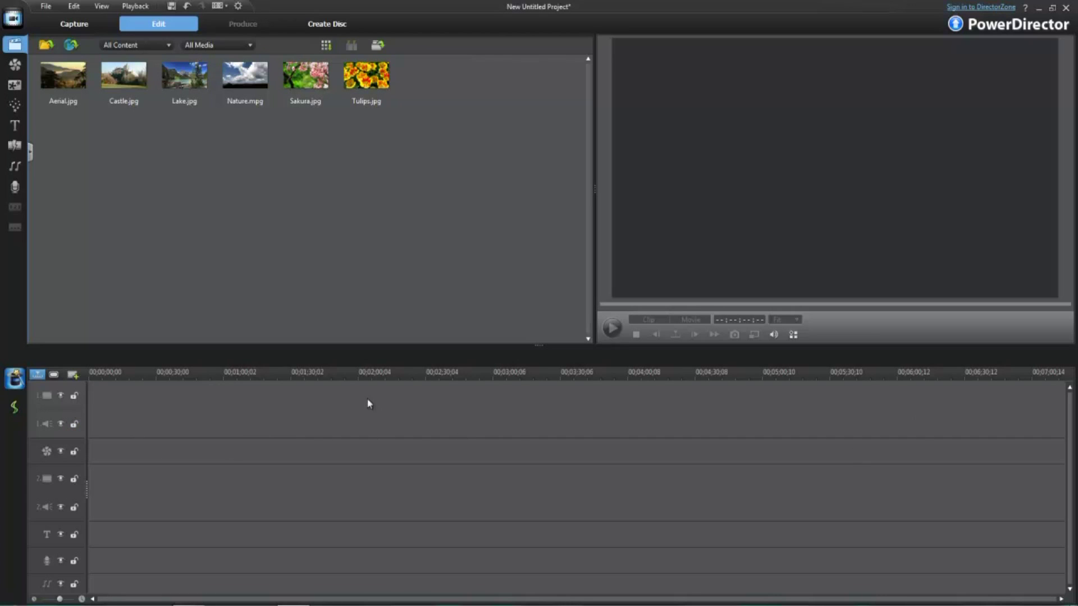
- Drag a marquee over the library to select all six media thumbnails
left_click_drag(465, 145, 112, 396)
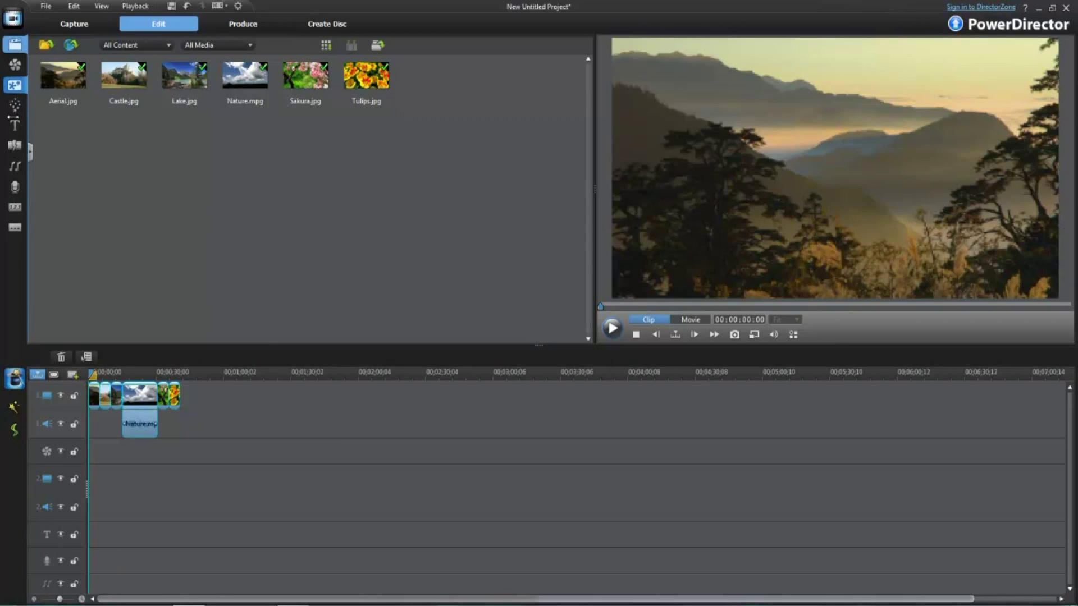
- Bring up the Transition Room showing effects like Airplane, Blizzard and Fade
left_click(14, 147)
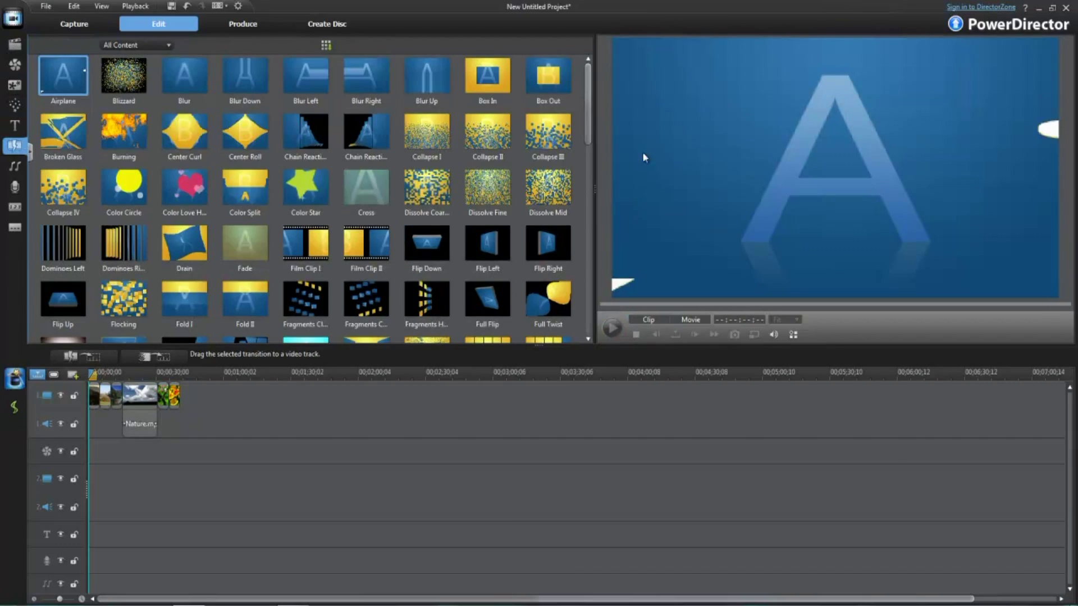
left_click_drag(588, 96, 607, 331)
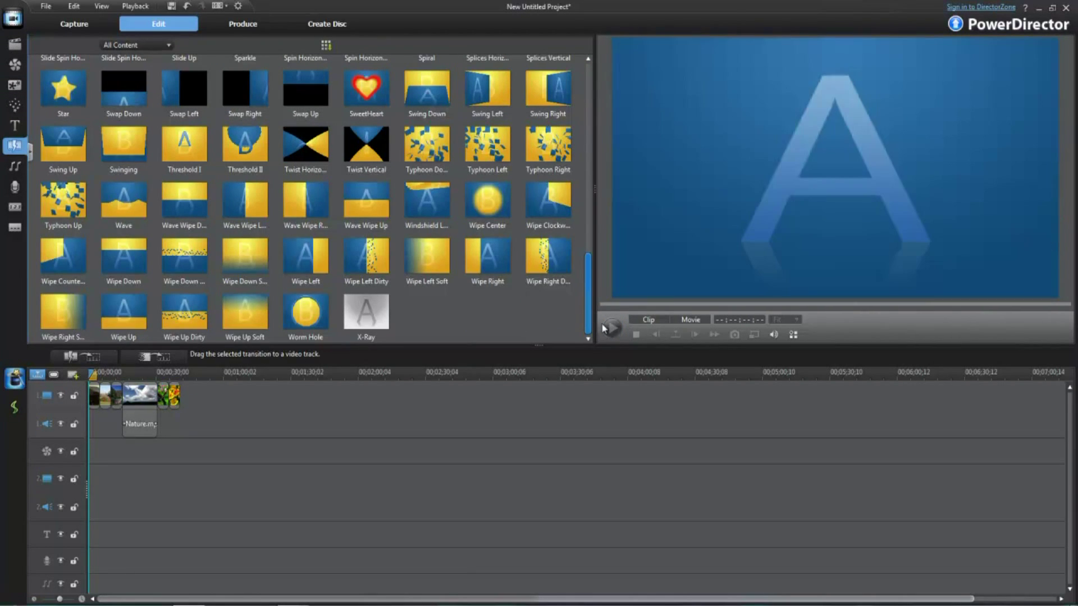
scroll(568, 263, "up", 2)
scroll(572, 287, "down", 1)
scroll(570, 168, "up", 6)
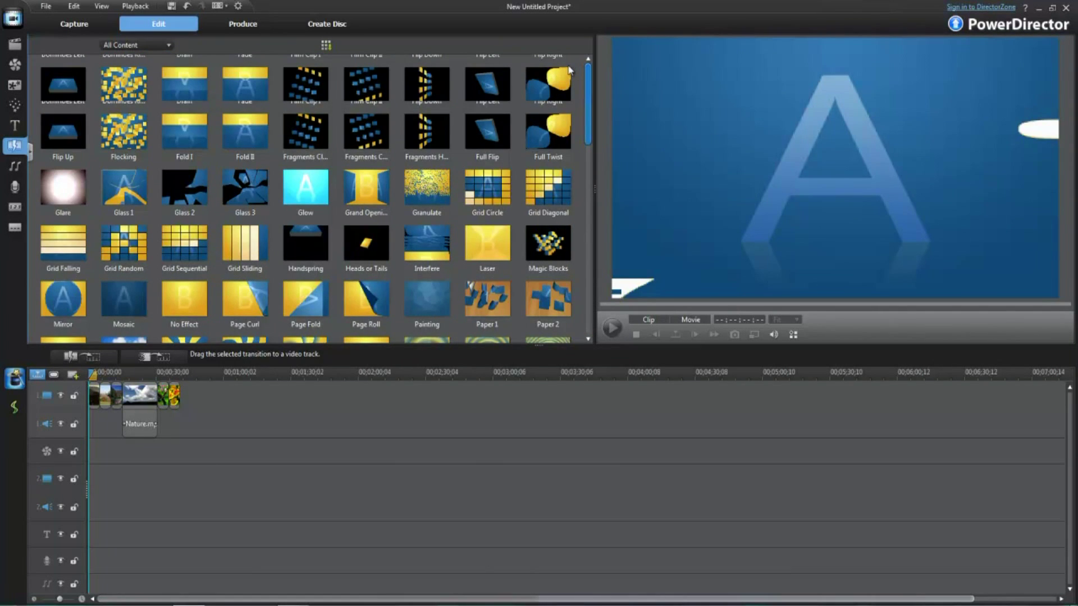
scroll(569, 66, "up", 3)
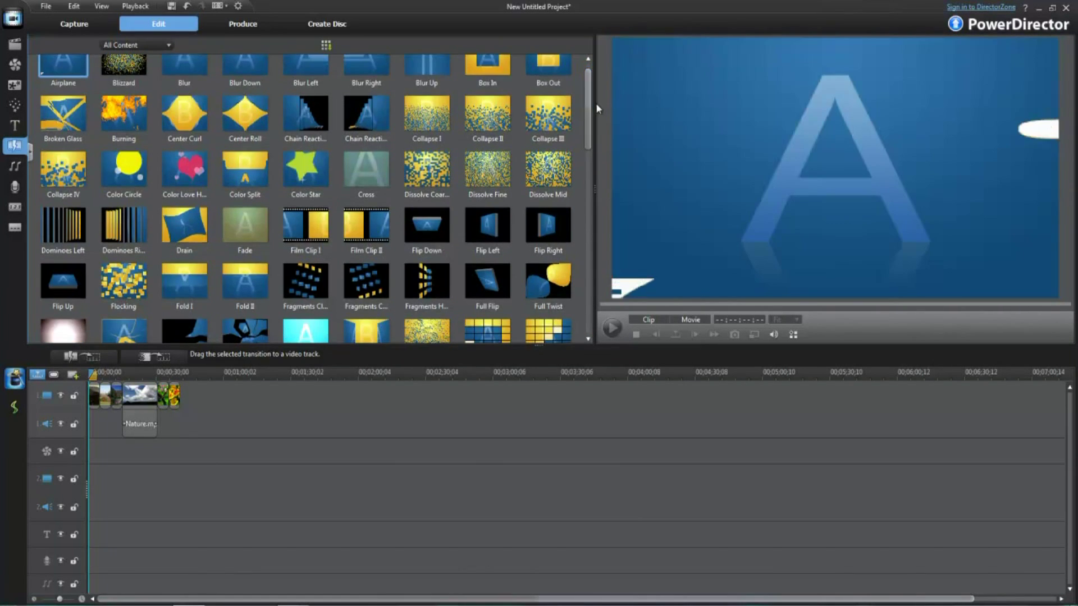
left_click_drag(586, 106, 583, 231)
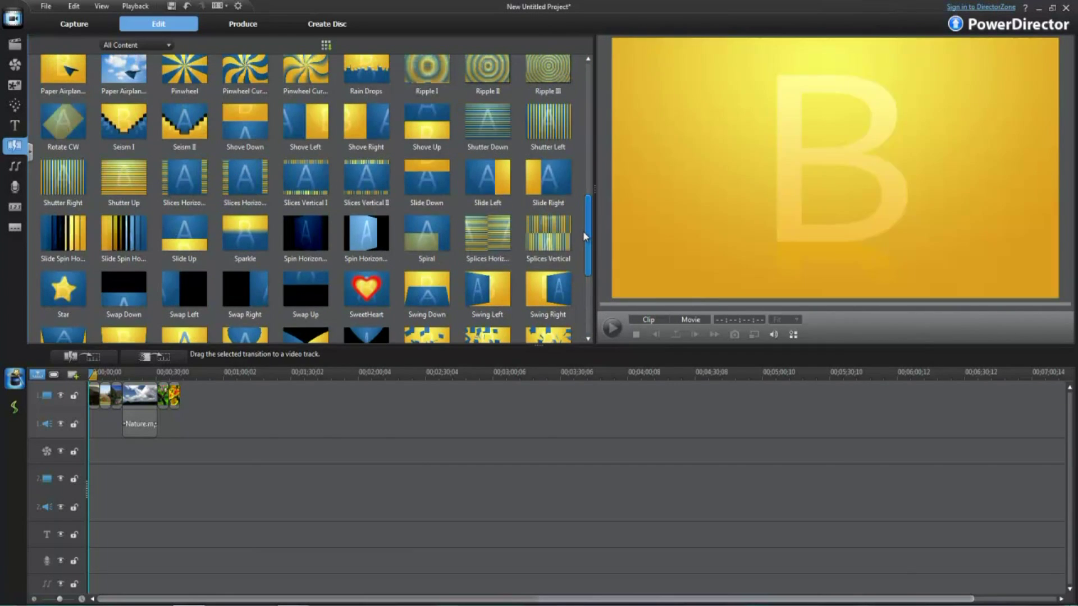
left_click_drag(582, 230, 583, 87)
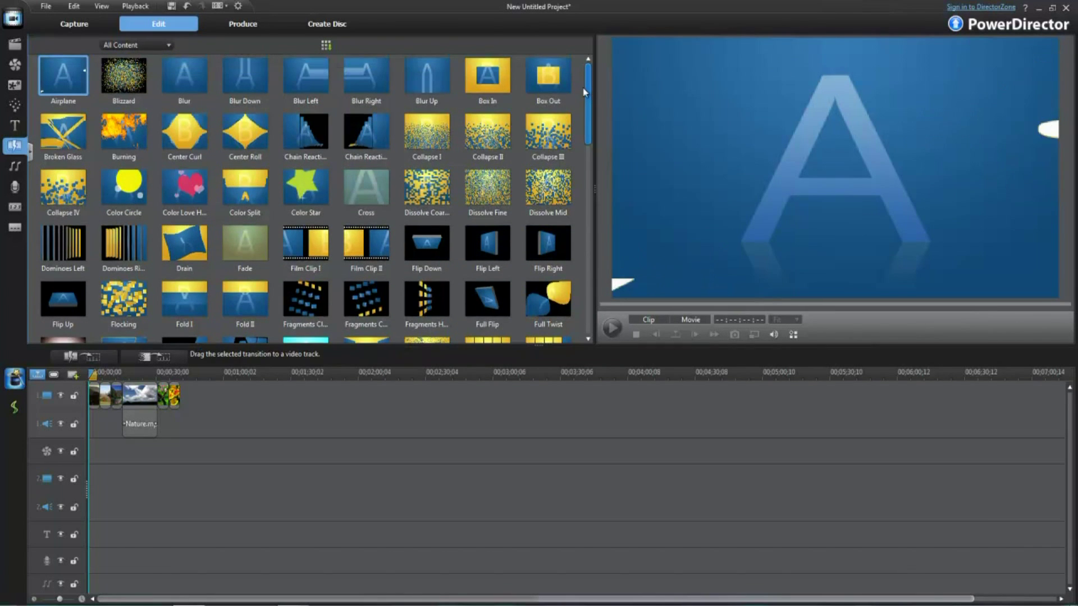
scroll(584, 102, "down", 1)
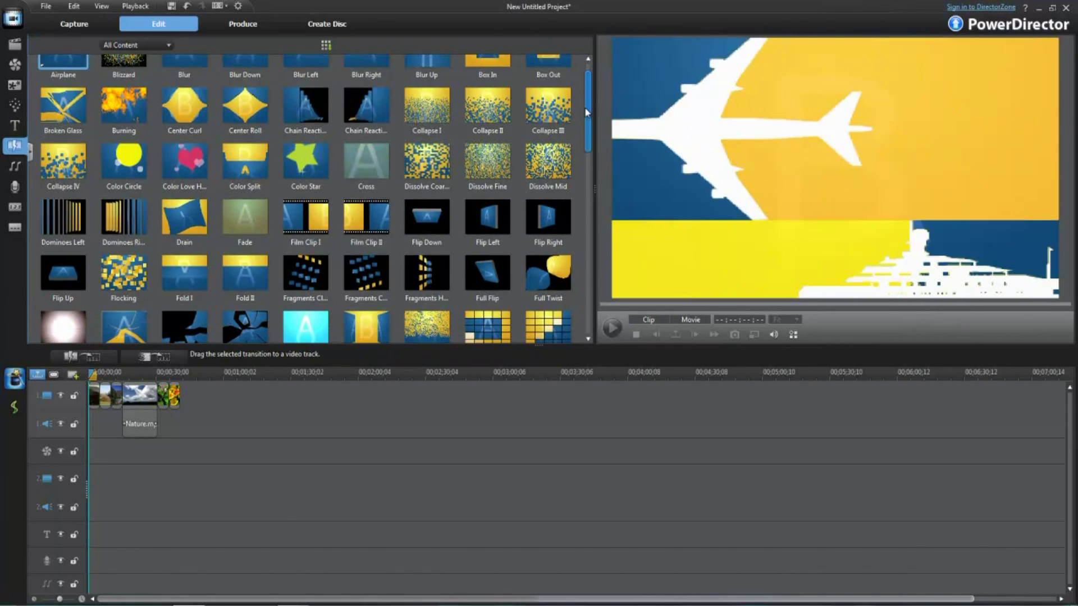
left_click_drag(590, 111, 590, 157)
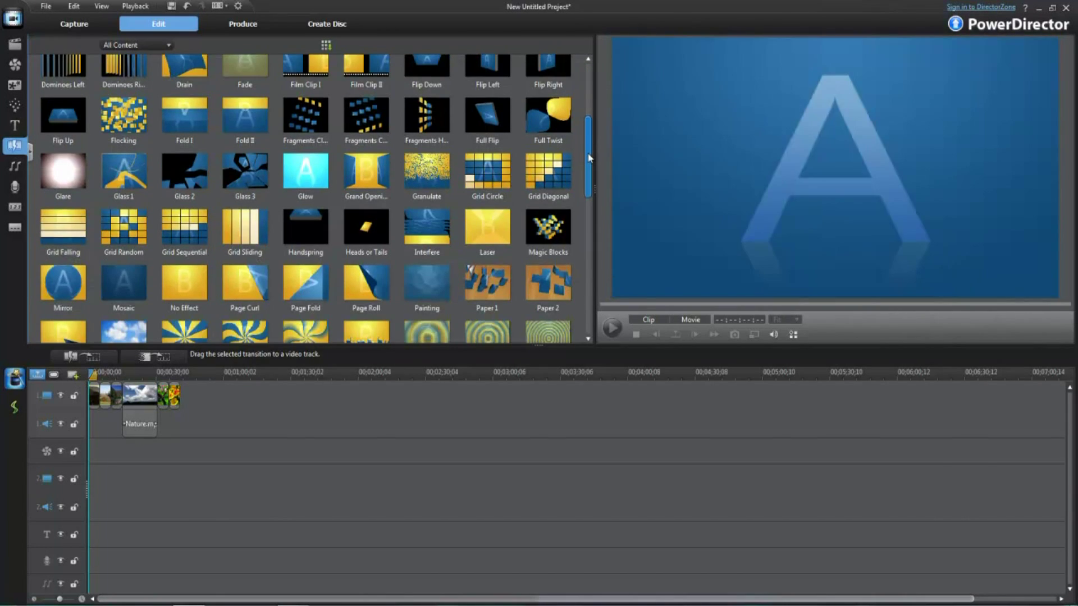
left_click_drag(589, 158, 581, 74)
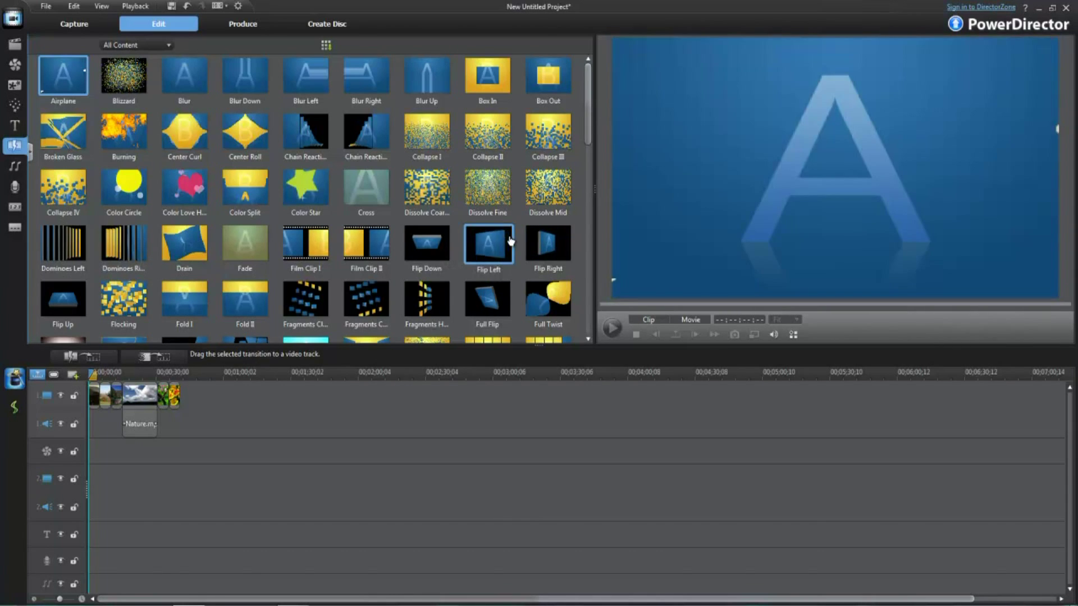
- Place Flip Left, Collapse IV and Burning transitions between timeline clips, then return to the media library
left_click_drag(477, 247, 131, 395)
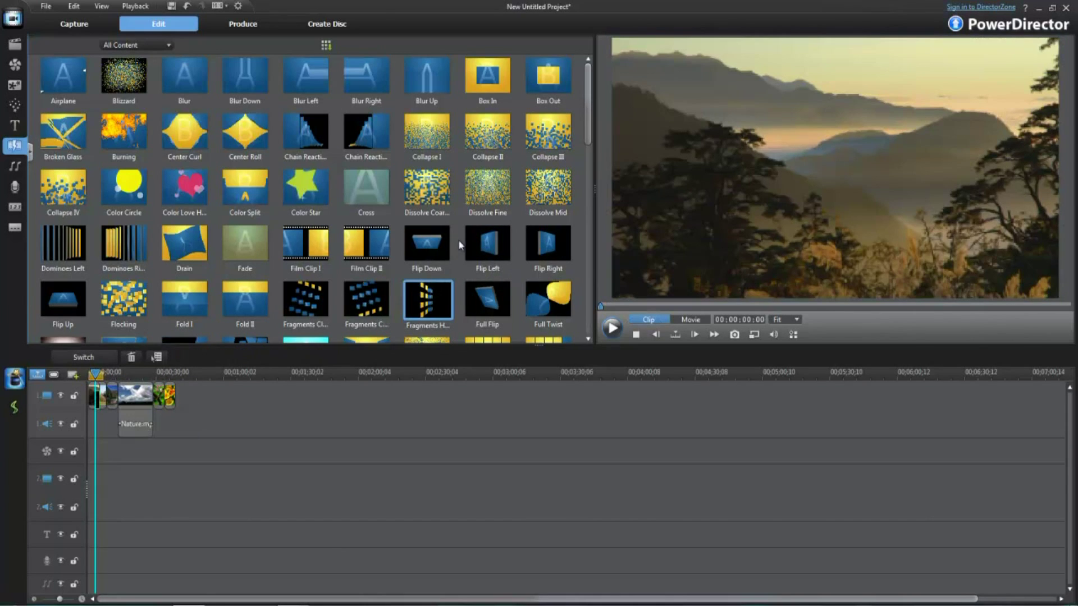
left_click_drag(306, 243, 98, 401)
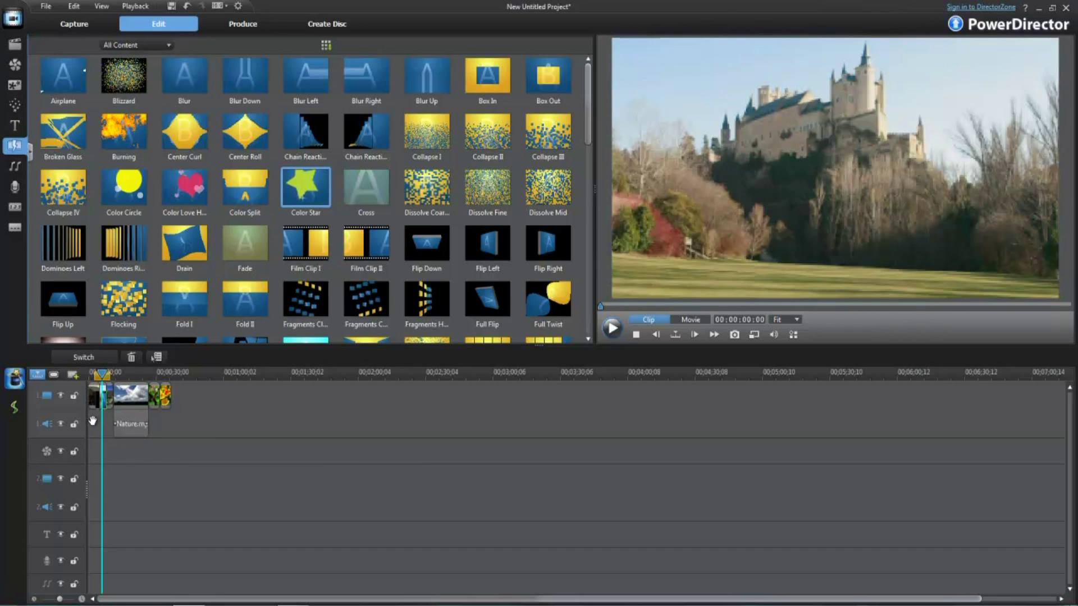
left_click(115, 392)
left_click_drag(63, 188, 150, 393)
left_click(117, 127)
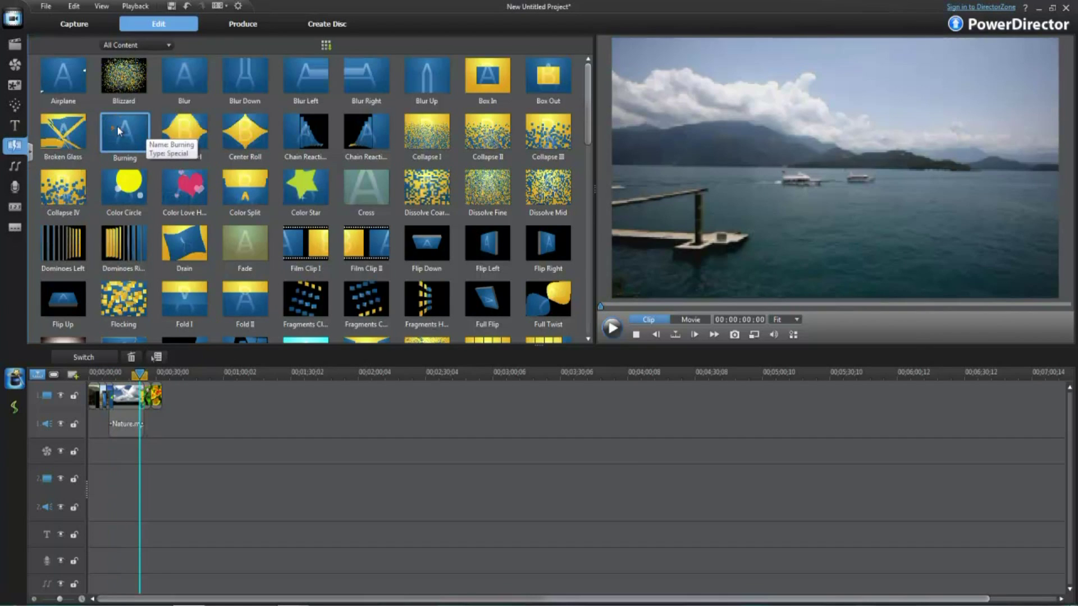
left_click_drag(117, 126, 153, 396)
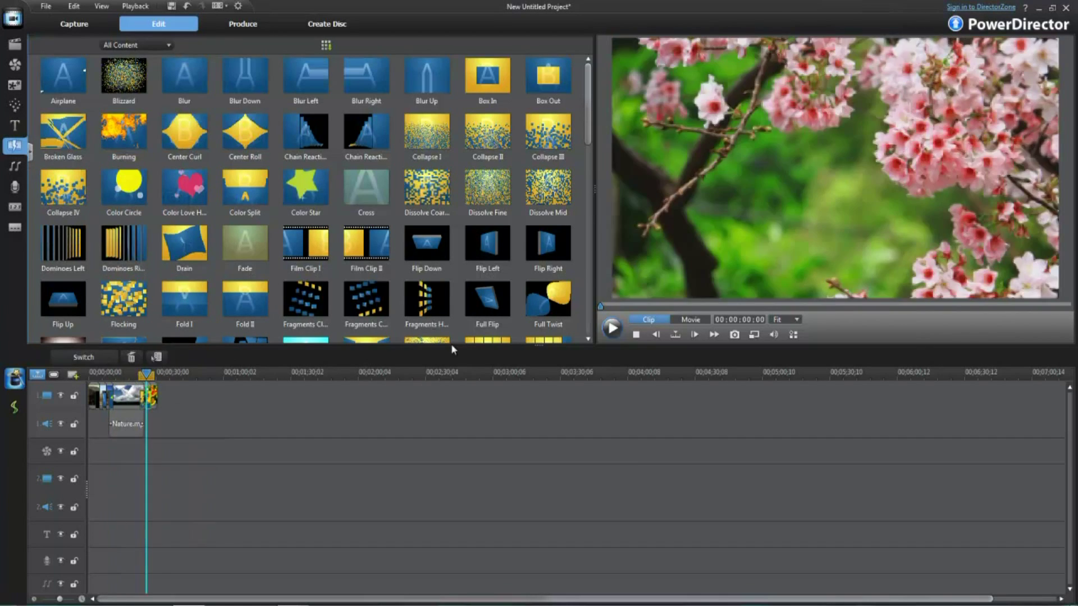
left_click(15, 45)
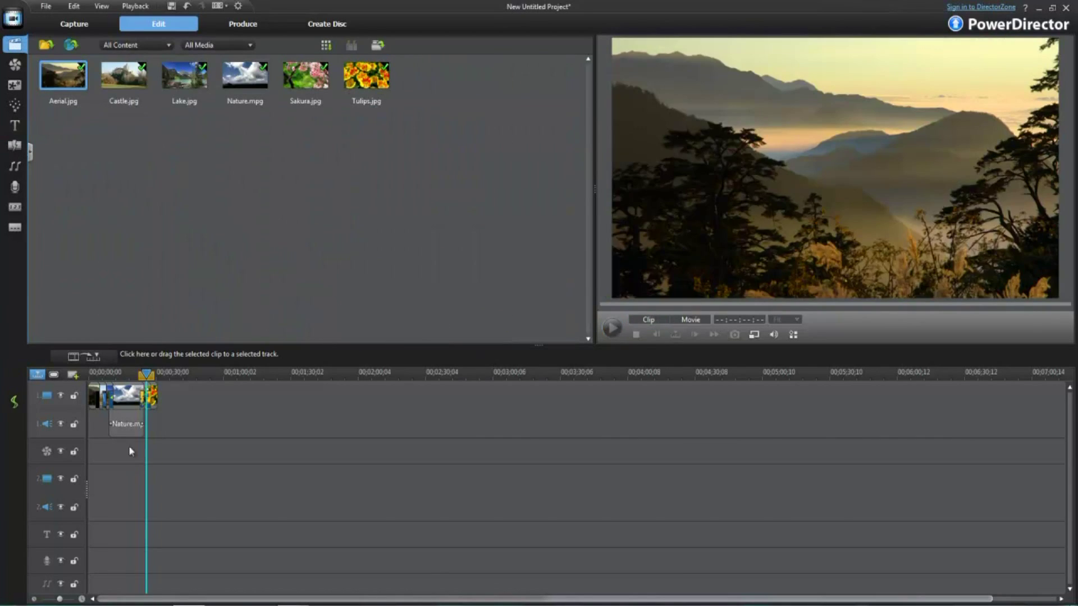
- Play the movie from the opening Aerial clip in Movie preview and pause at 00:00:06:04
left_click(95, 400)
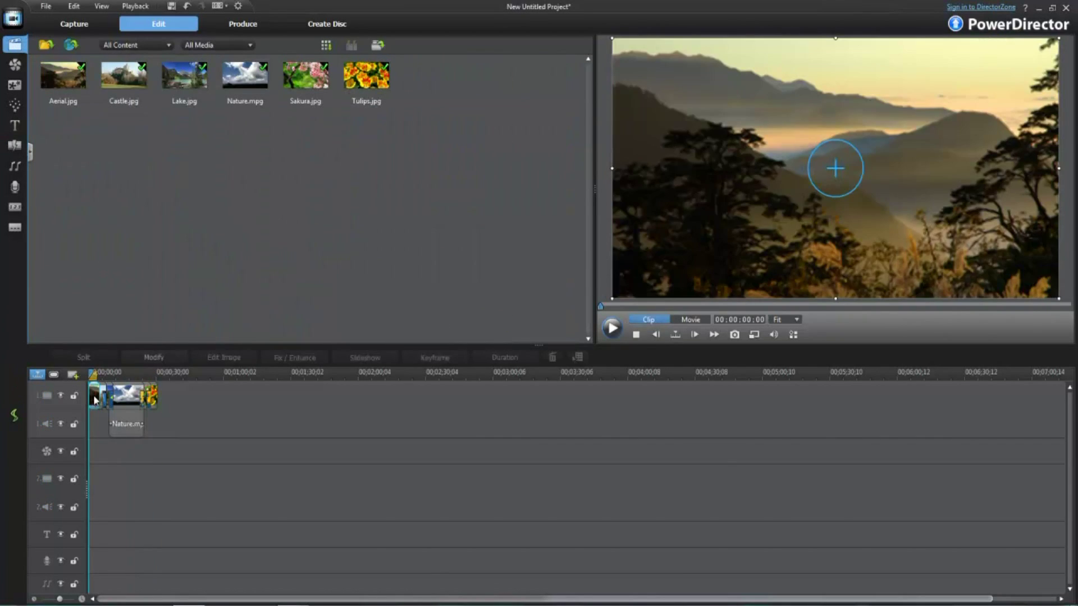
left_click(691, 321)
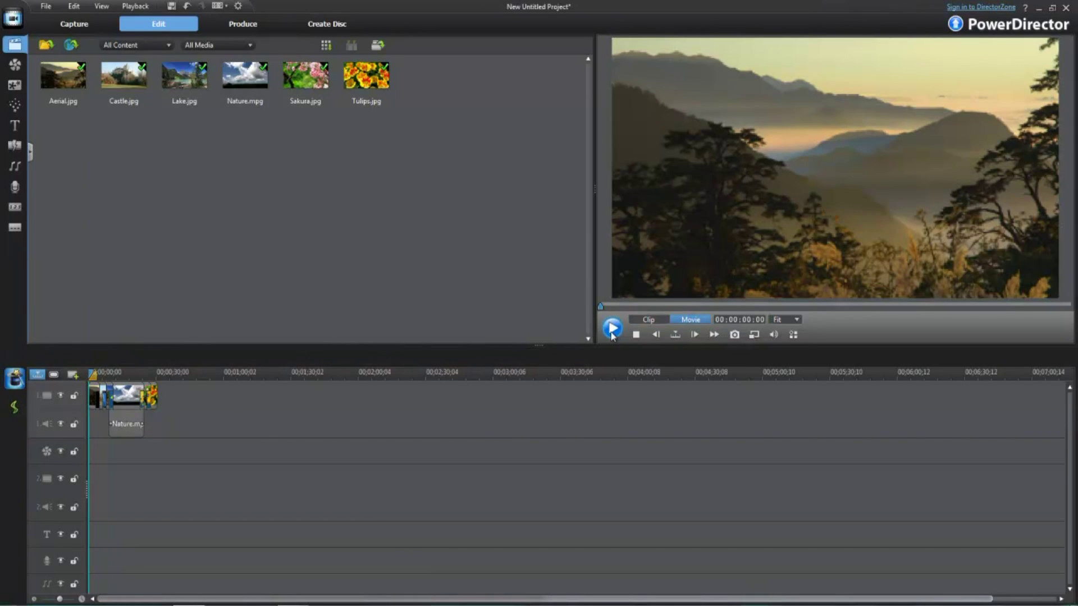
left_click(612, 329)
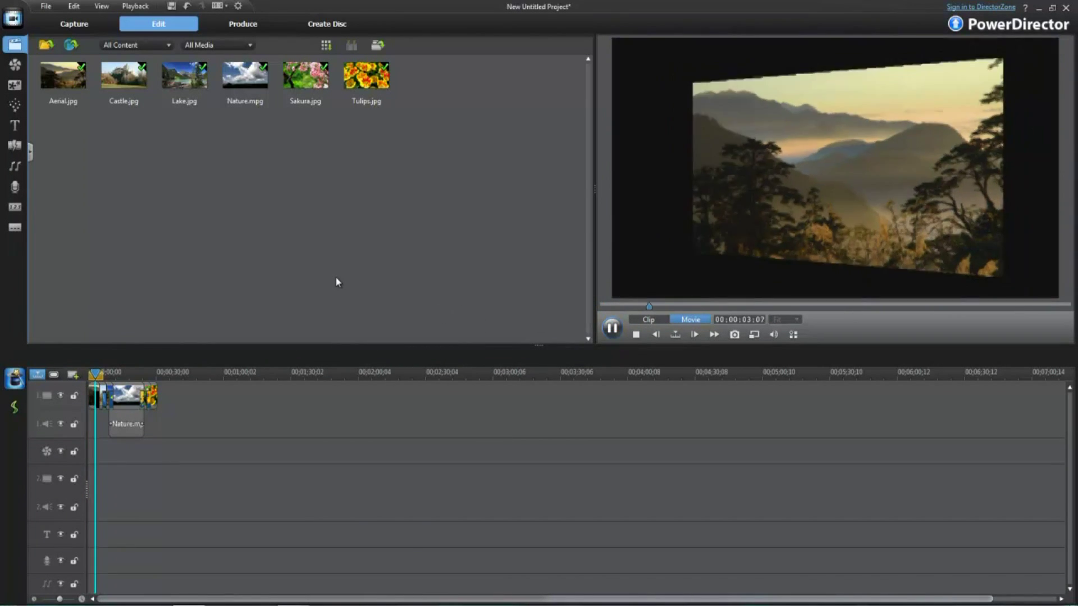
left_click(612, 328)
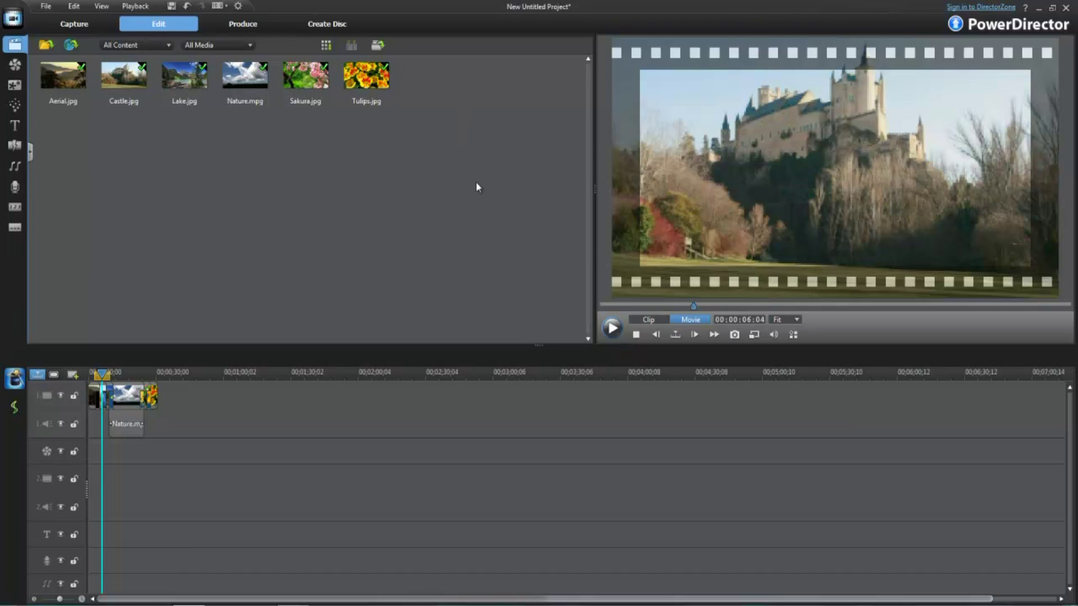
left_click(299, 75)
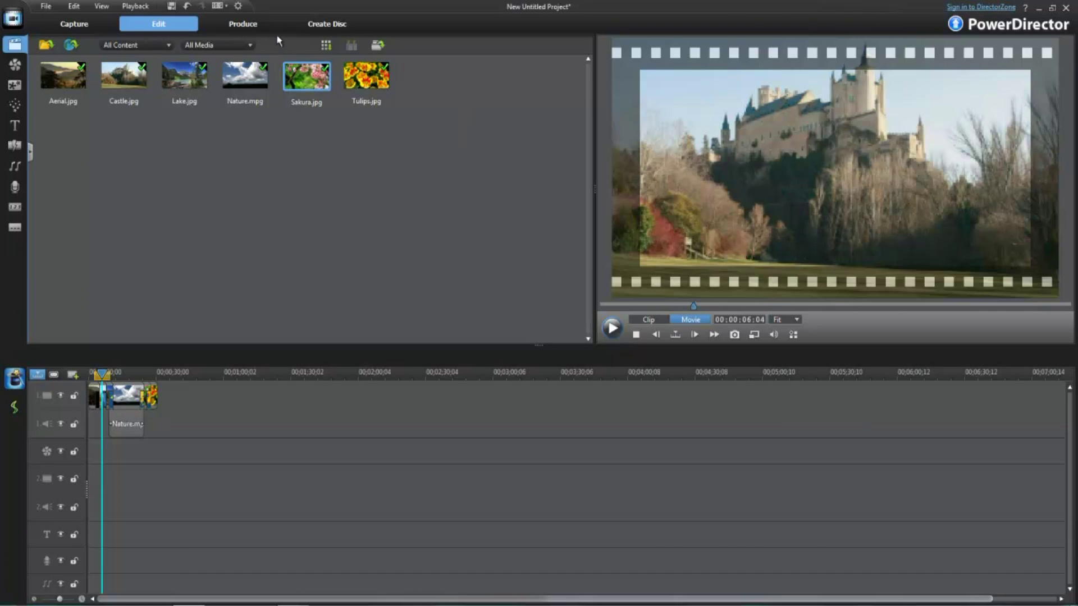
- Clear the library selection and select the opening Aerial clip, resetting the preview to 00:00:00:00
left_click(462, 260)
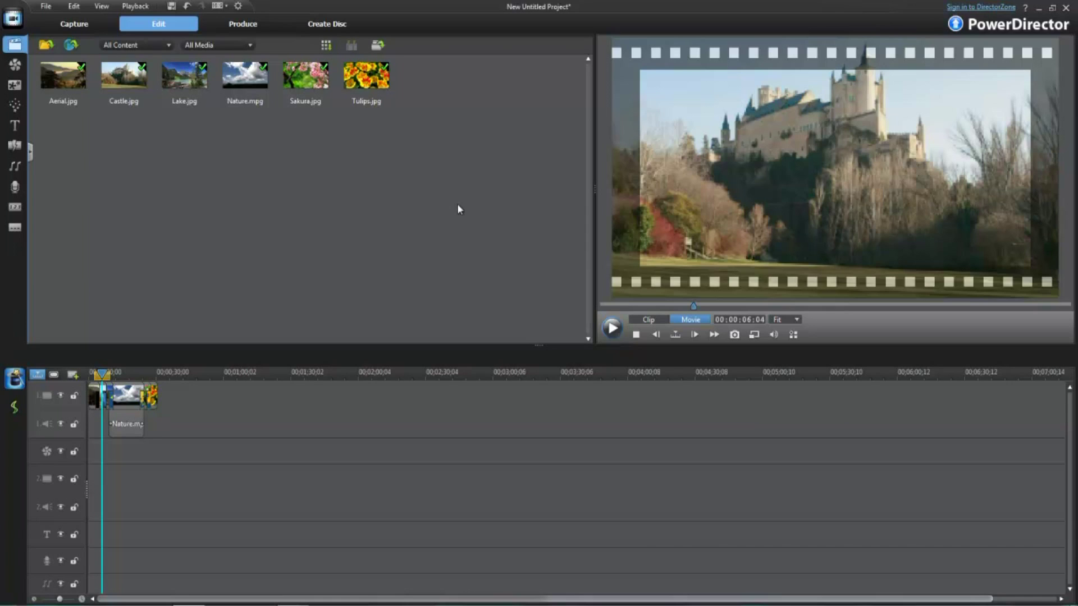
left_click(93, 399)
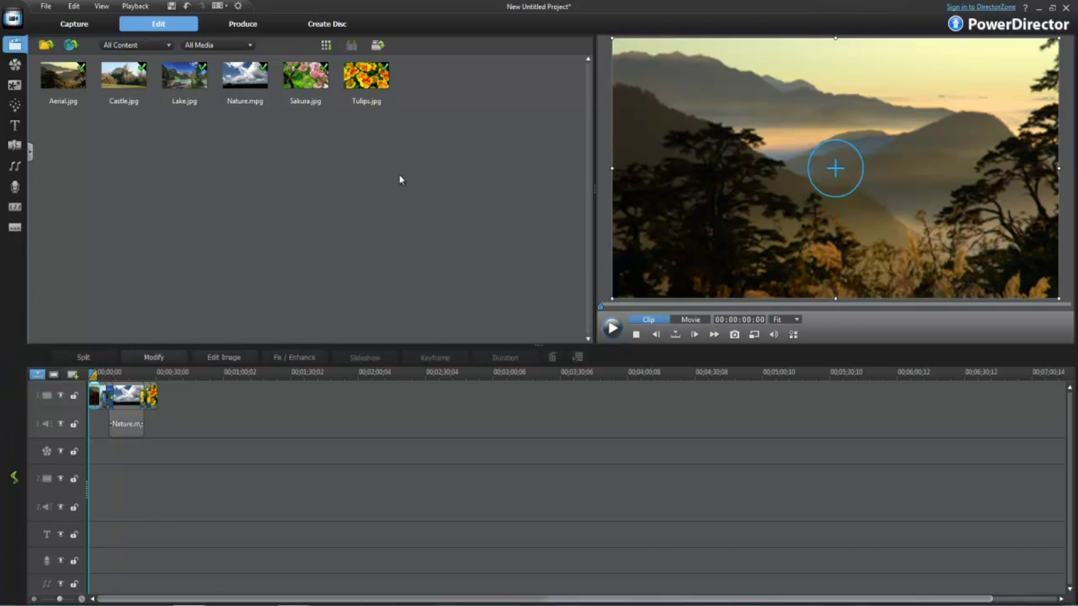
- Create a PiP object from the 'new video watermark' image in Libraries > Videos > Video
left_click(15, 85)
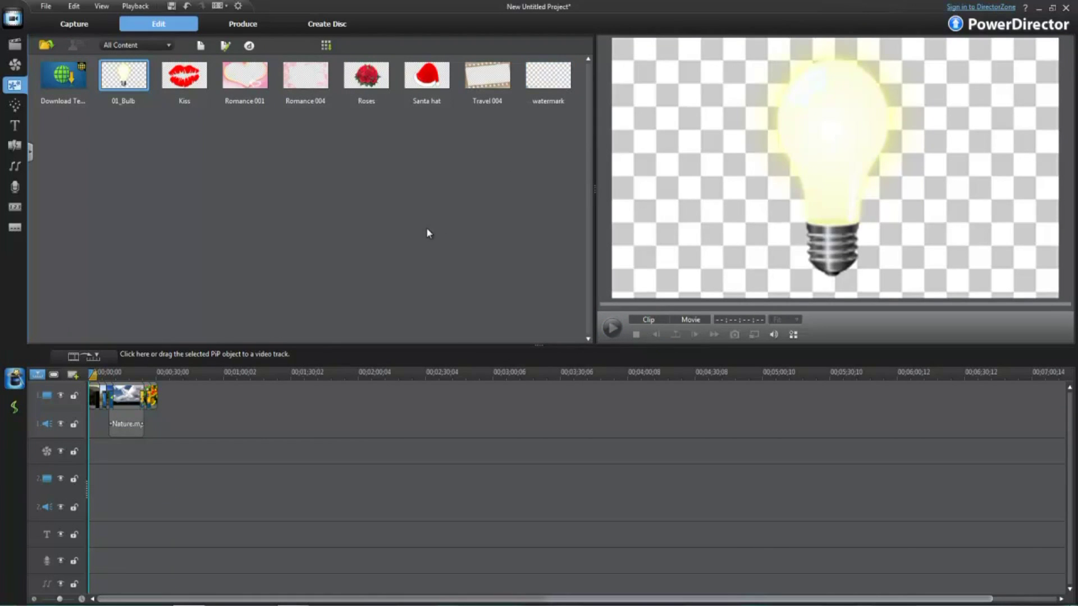
left_click(201, 45)
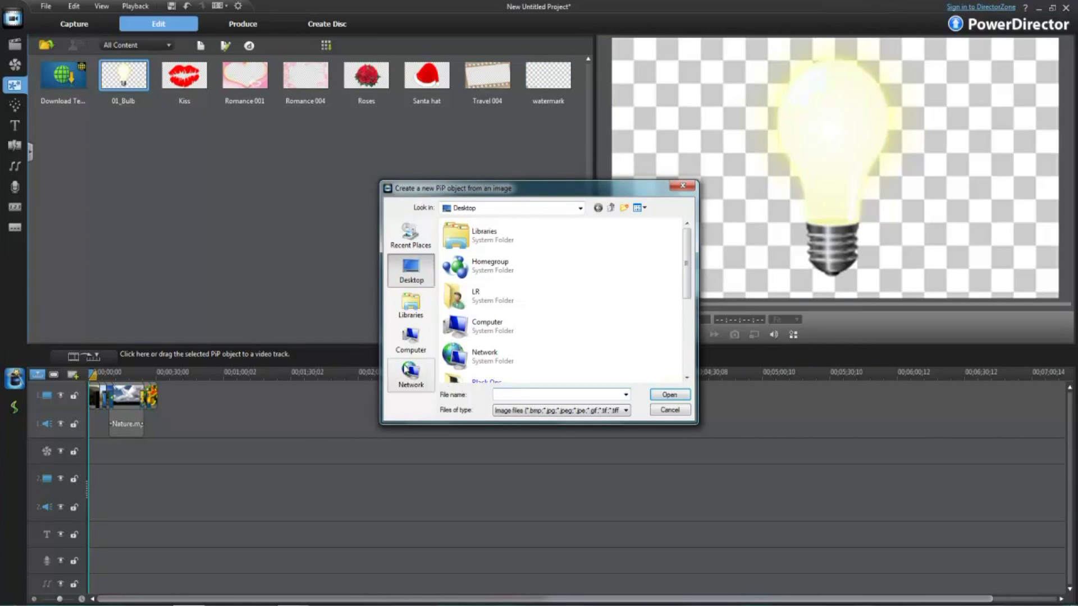
left_click(412, 343)
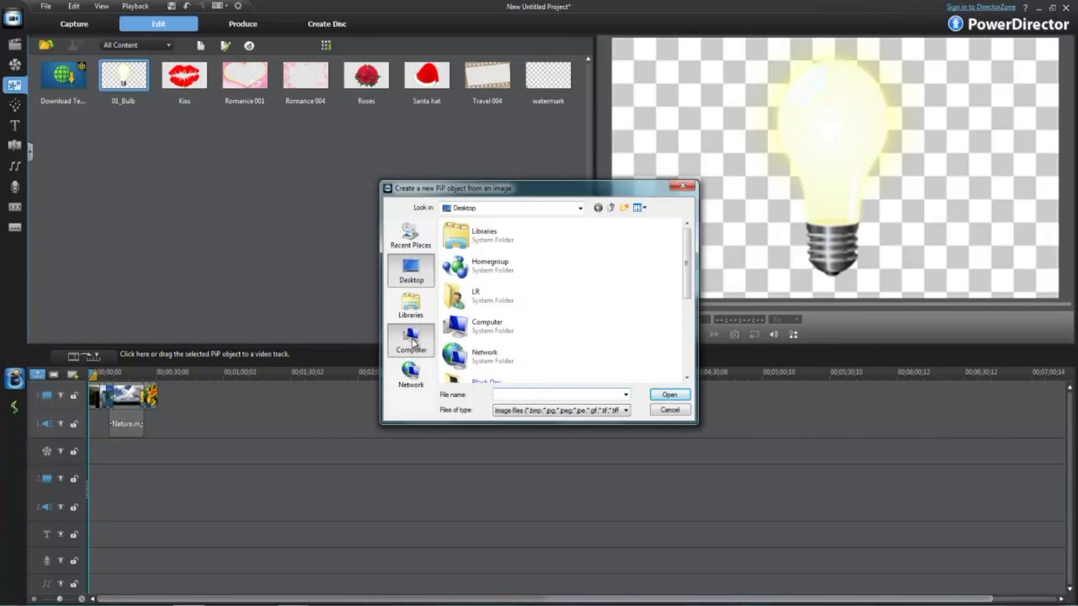
left_click(426, 307)
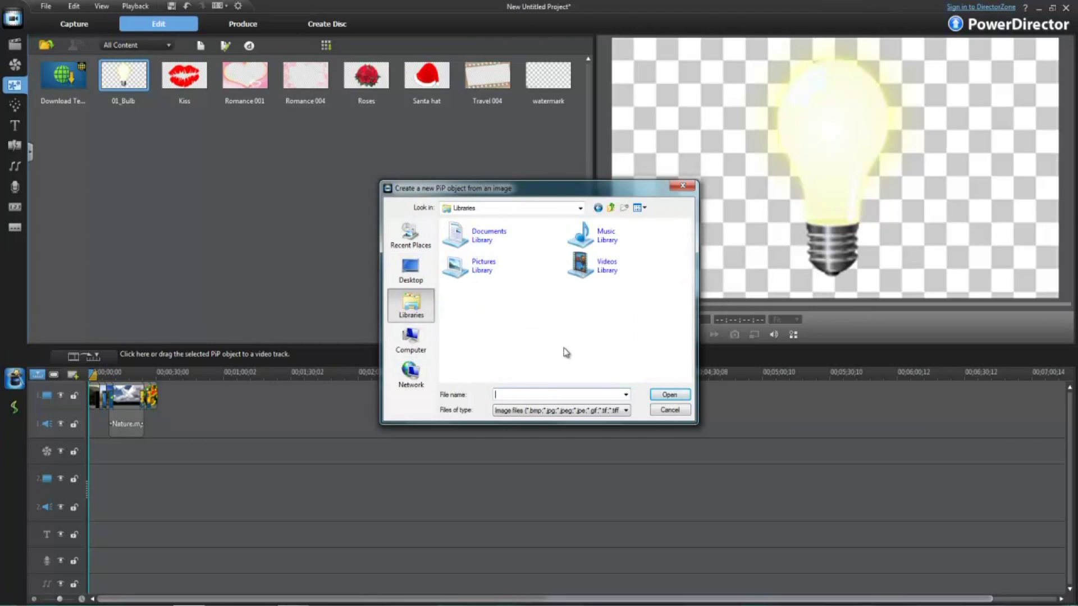
double_click(606, 267)
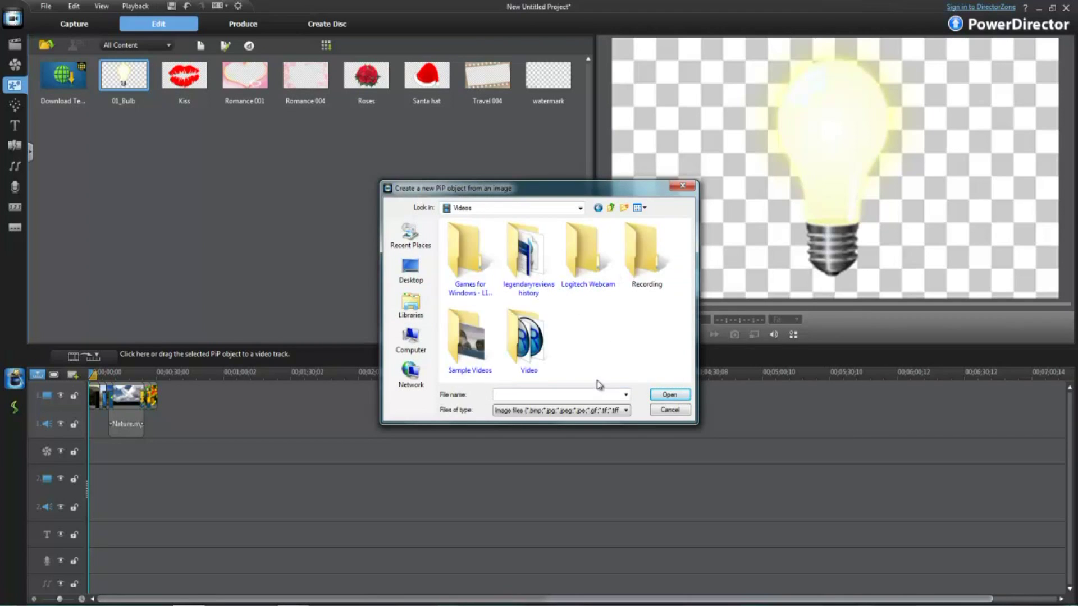
double_click(533, 348)
scroll(685, 301, "down", 1)
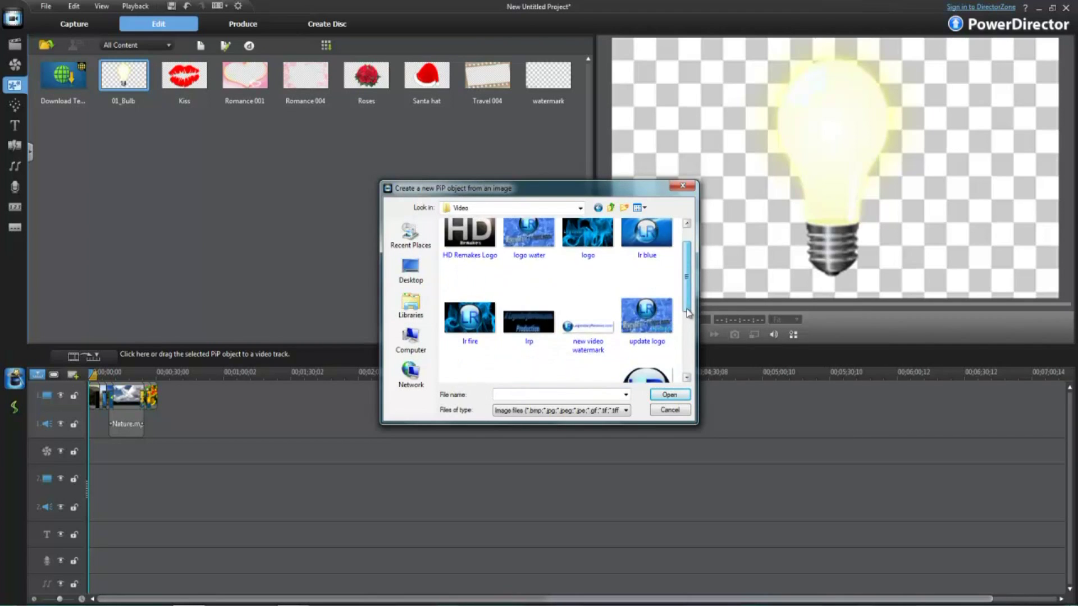
left_click(586, 331)
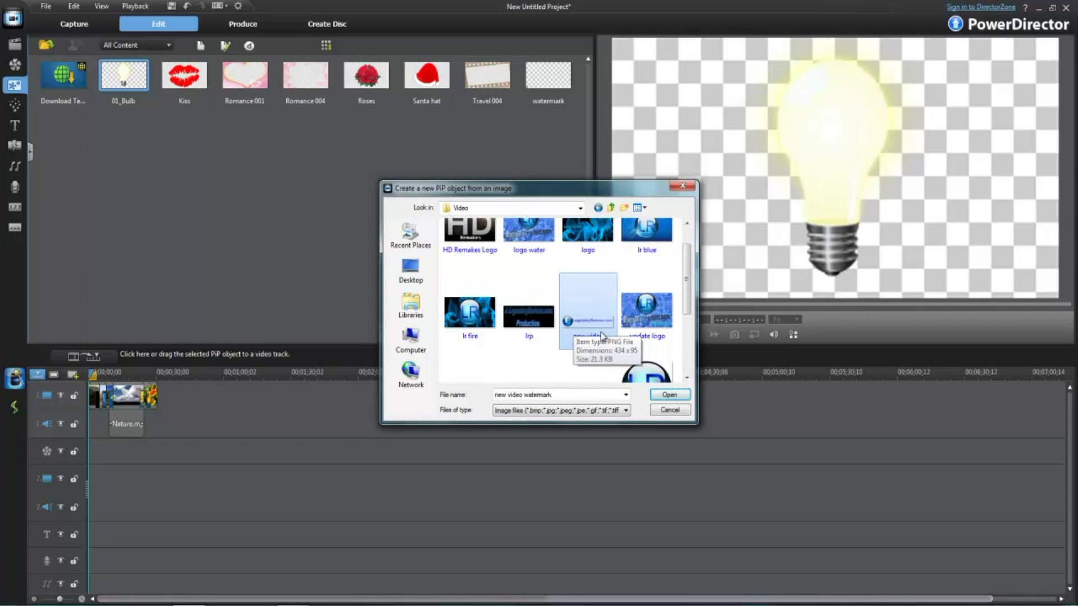
double_click(571, 316)
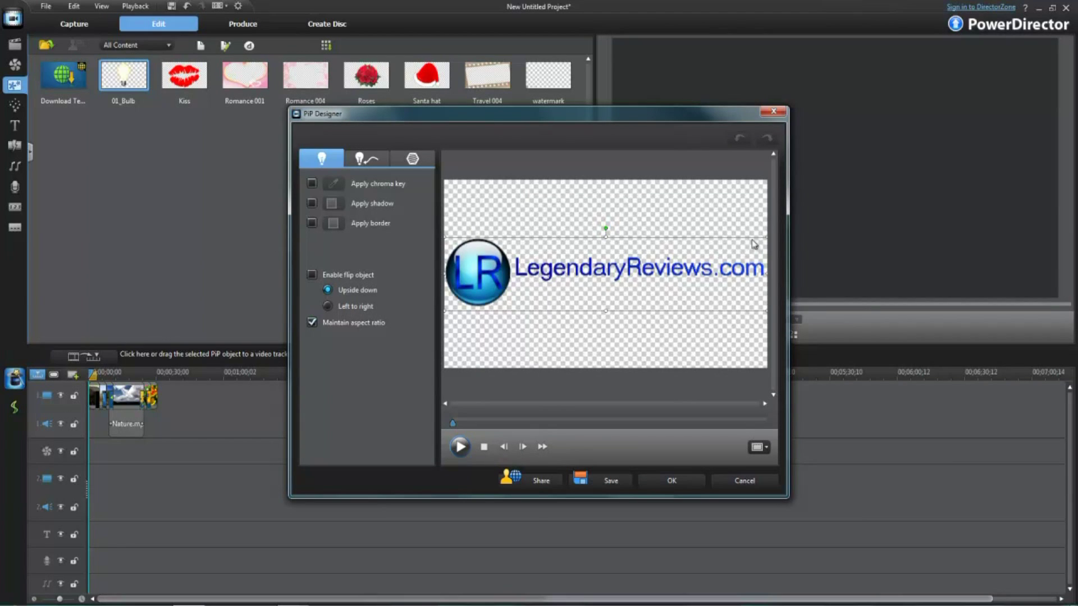
- Shrink the logo, move it to the bottom-left, and apply 50 opacity to the whole overlay
left_click_drag(770, 233, 544, 296)
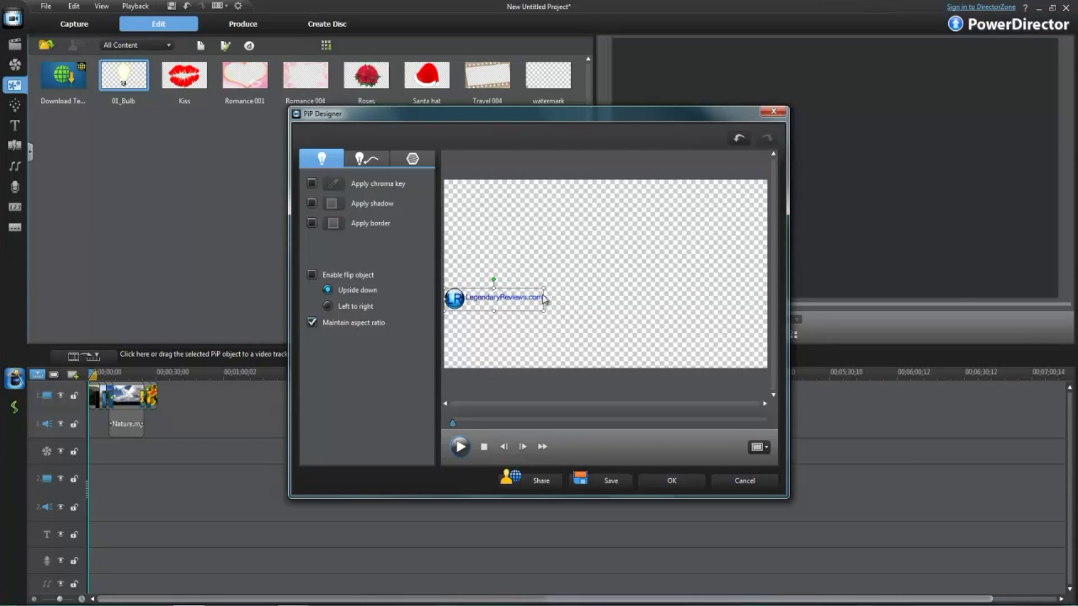
left_click_drag(475, 304, 475, 364)
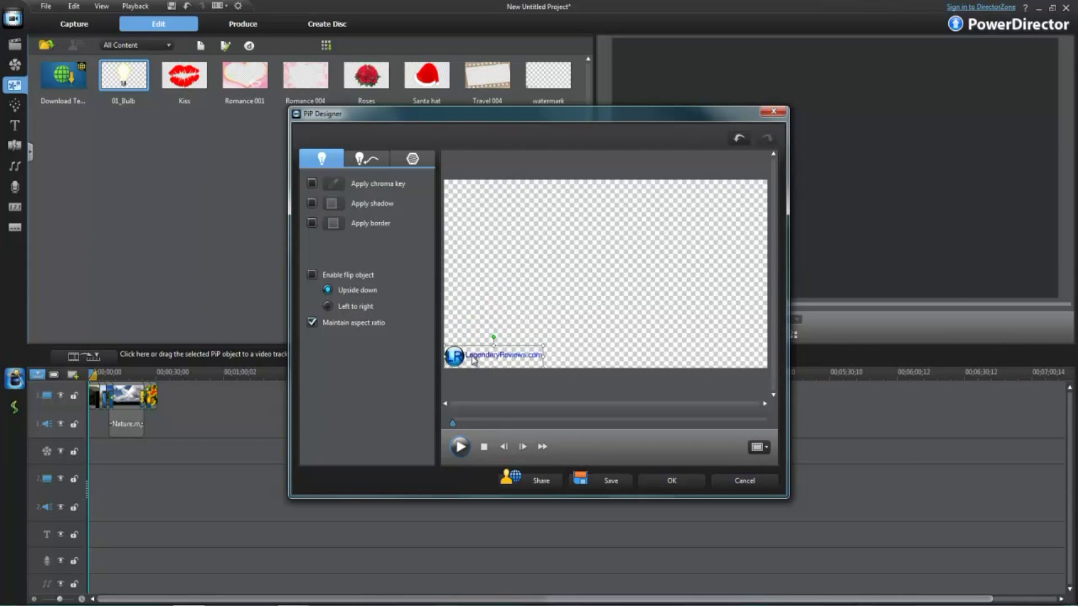
left_click(363, 161)
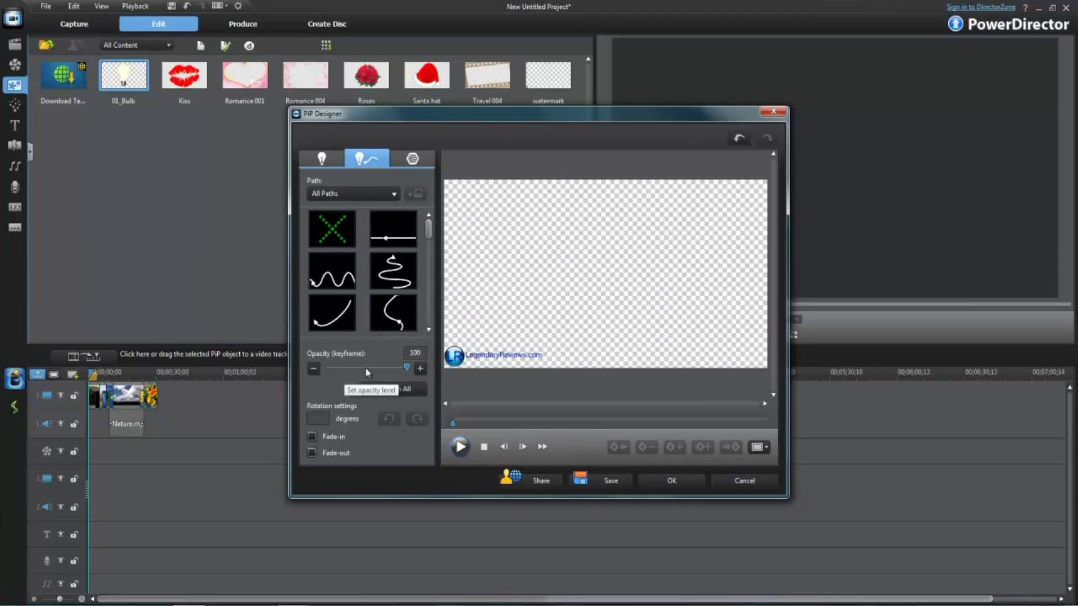
left_click(366, 370)
left_click(418, 368)
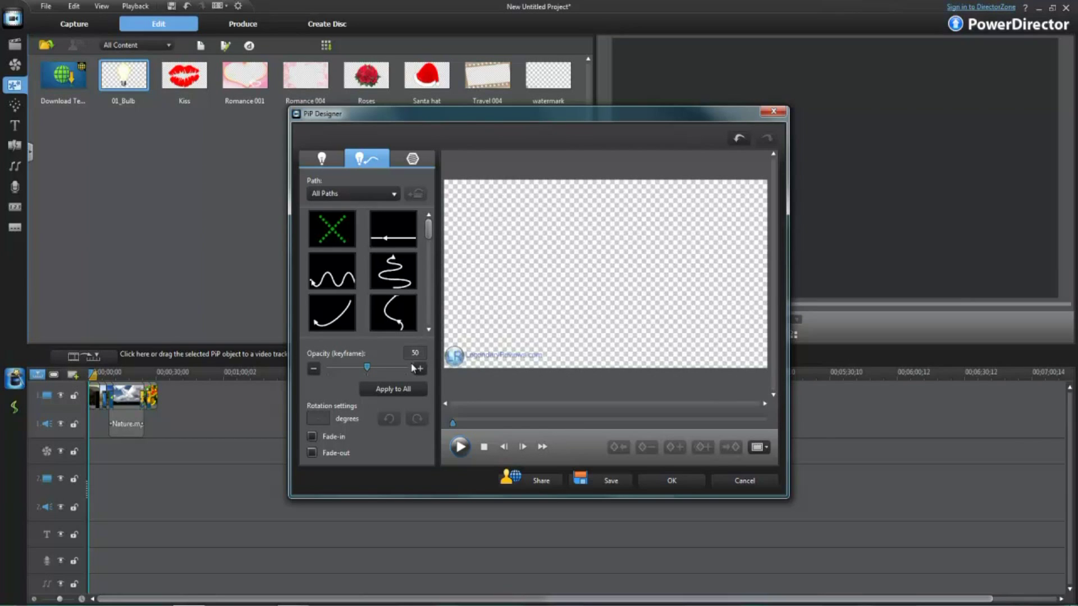
left_click(390, 390)
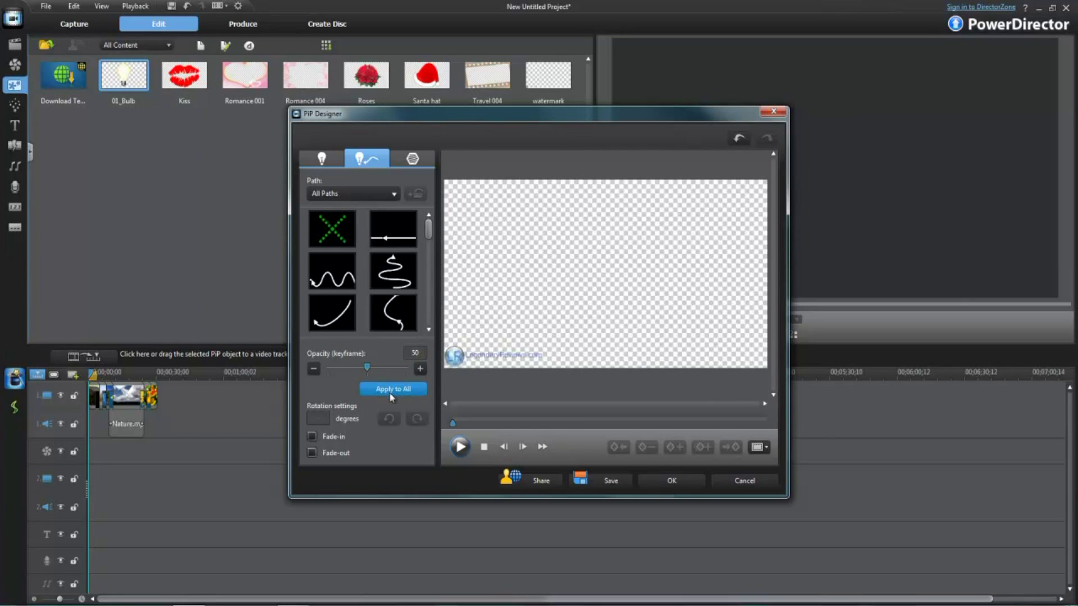
- Save the logo design as a custom PiP template named 't'
left_click(670, 482)
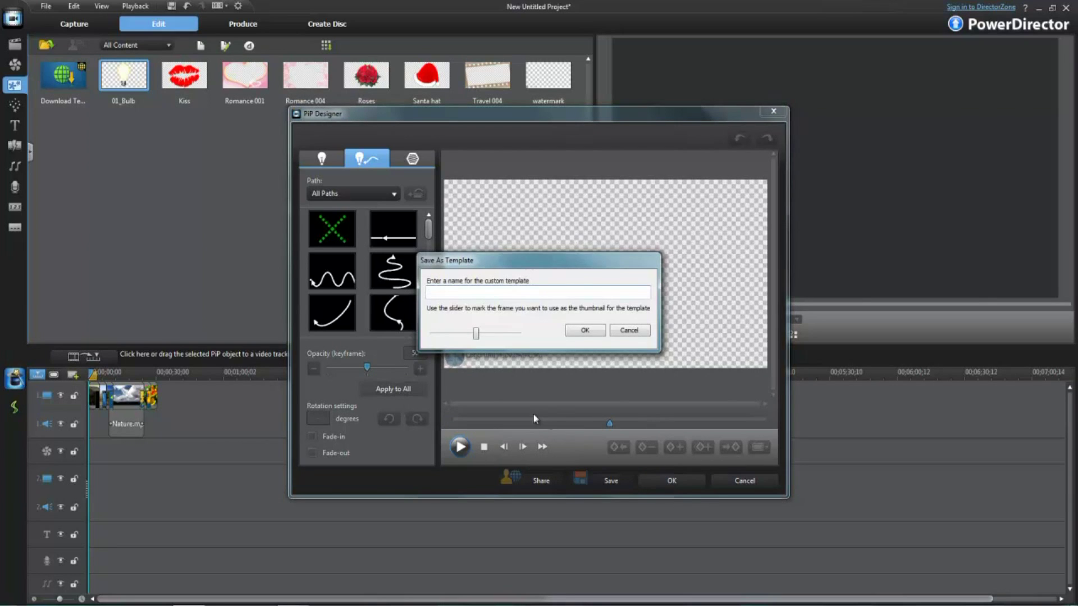
type("t")
left_click(584, 330)
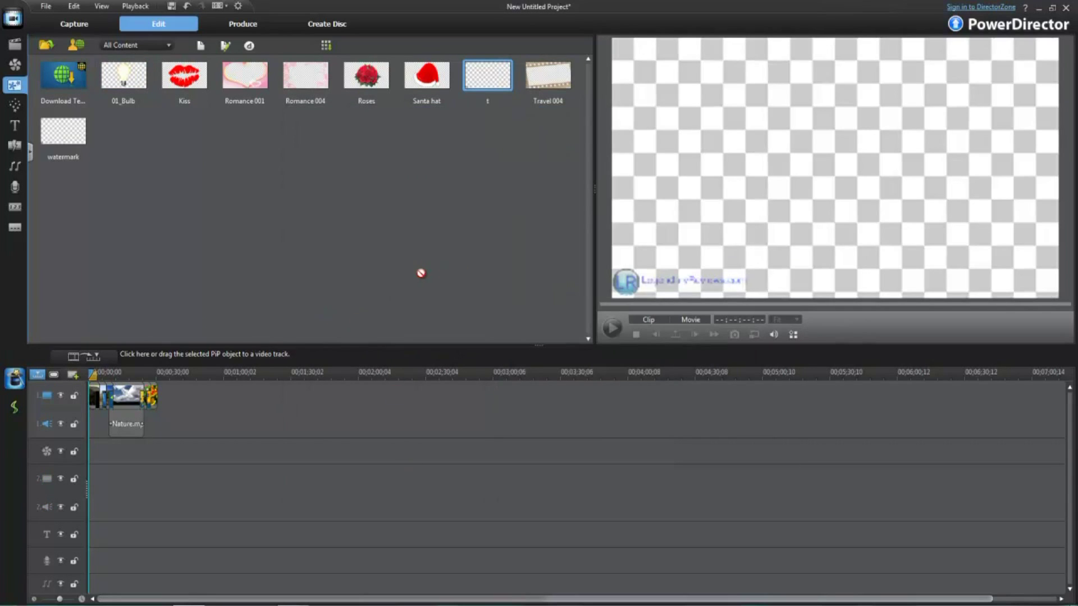
- Put template 't' on video track 2, extend it over the opening photos, and keep the logo bottom-left
left_click_drag(475, 71, 91, 495)
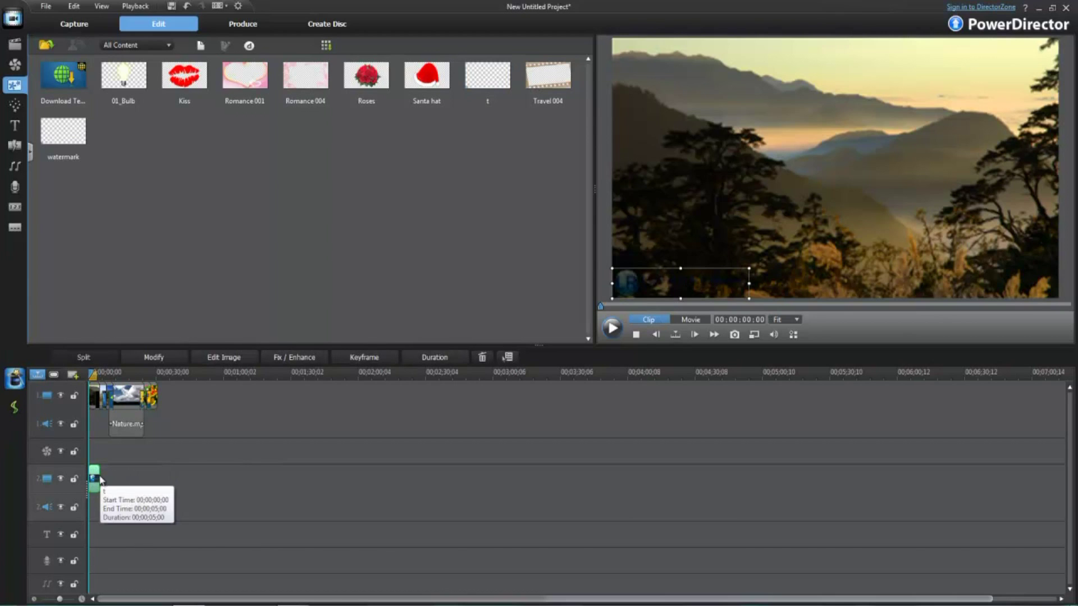
left_click_drag(100, 481, 157, 478)
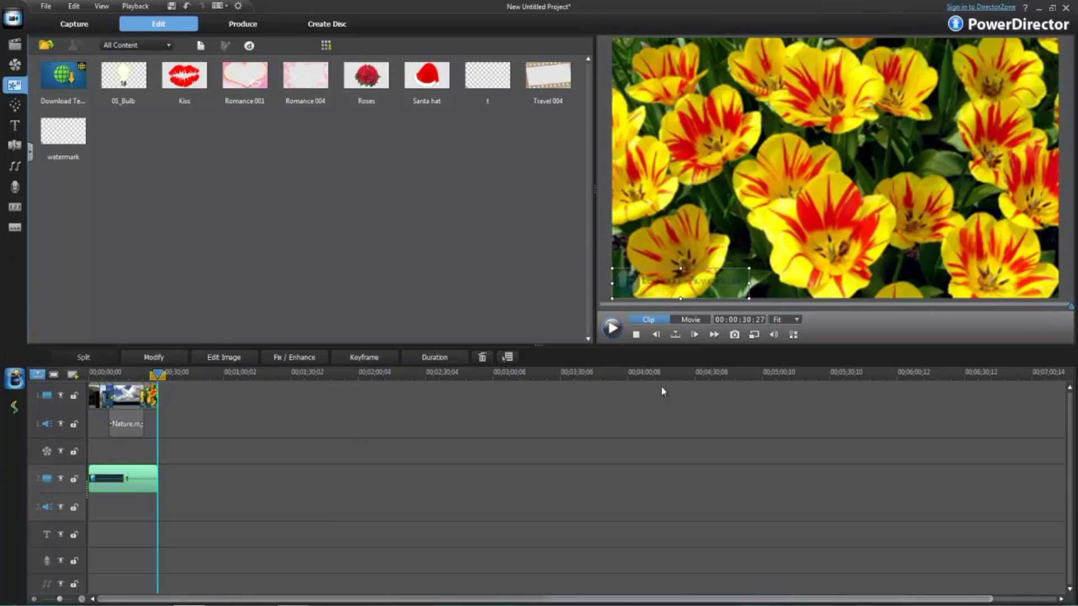
left_click_drag(792, 305, 771, 306)
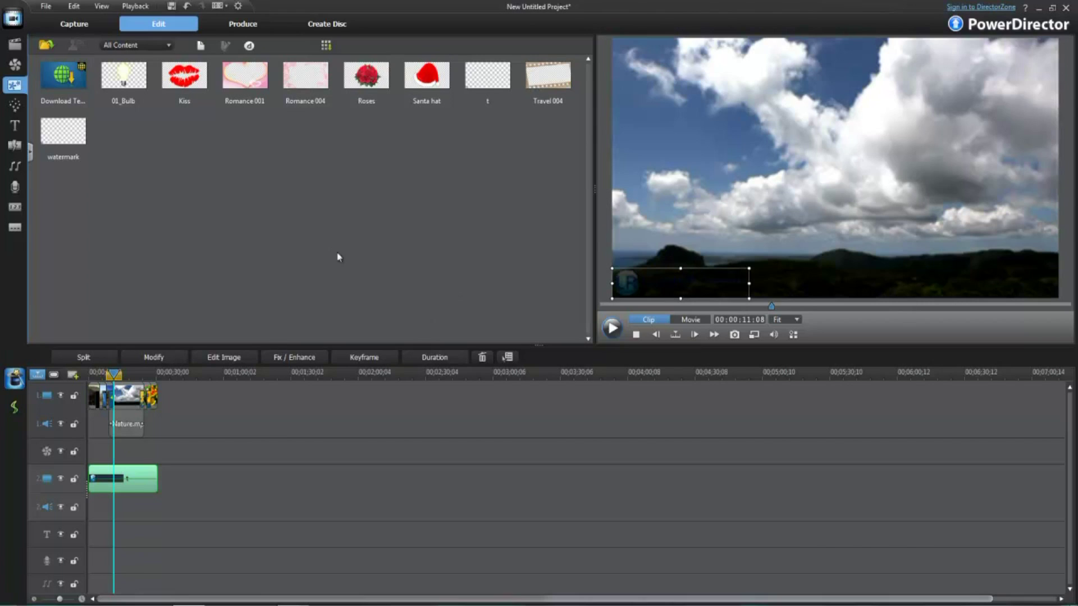
left_click_drag(734, 279, 946, 106)
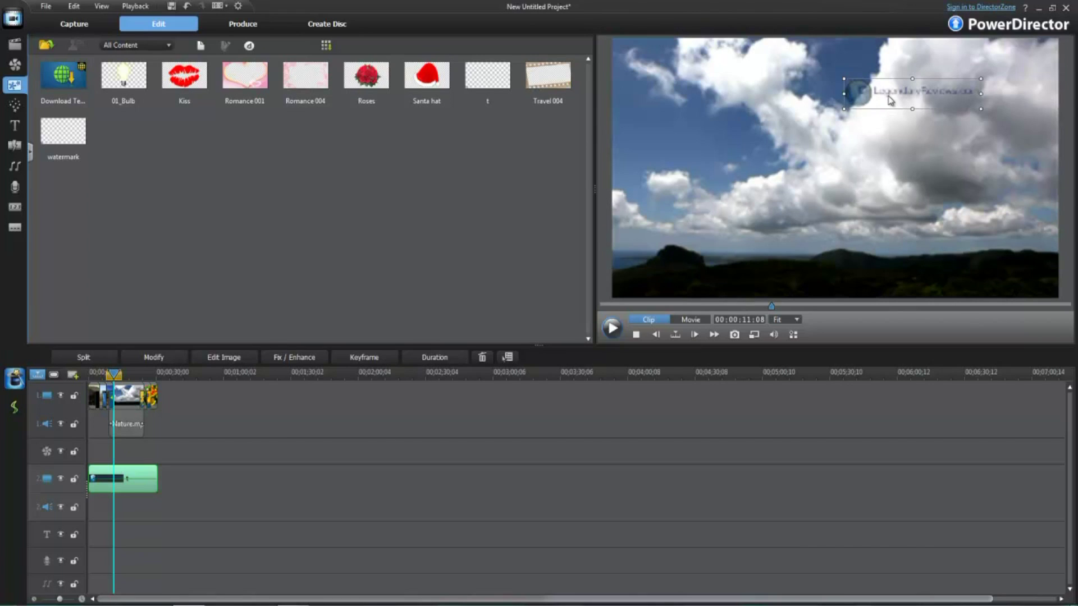
left_click_drag(868, 106, 655, 279)
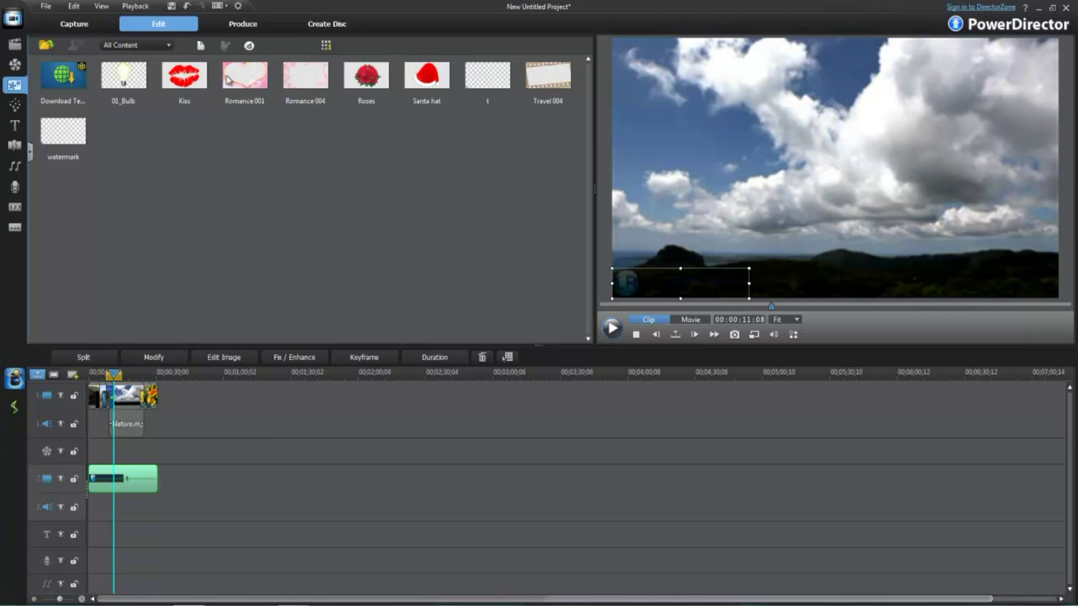
left_click(221, 8)
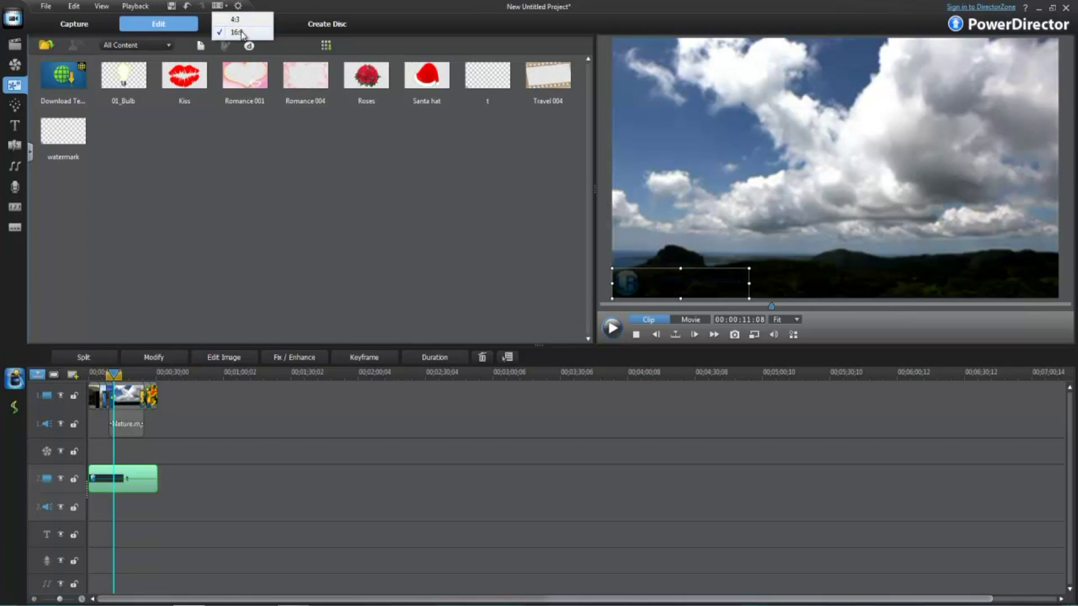
left_click(273, 211)
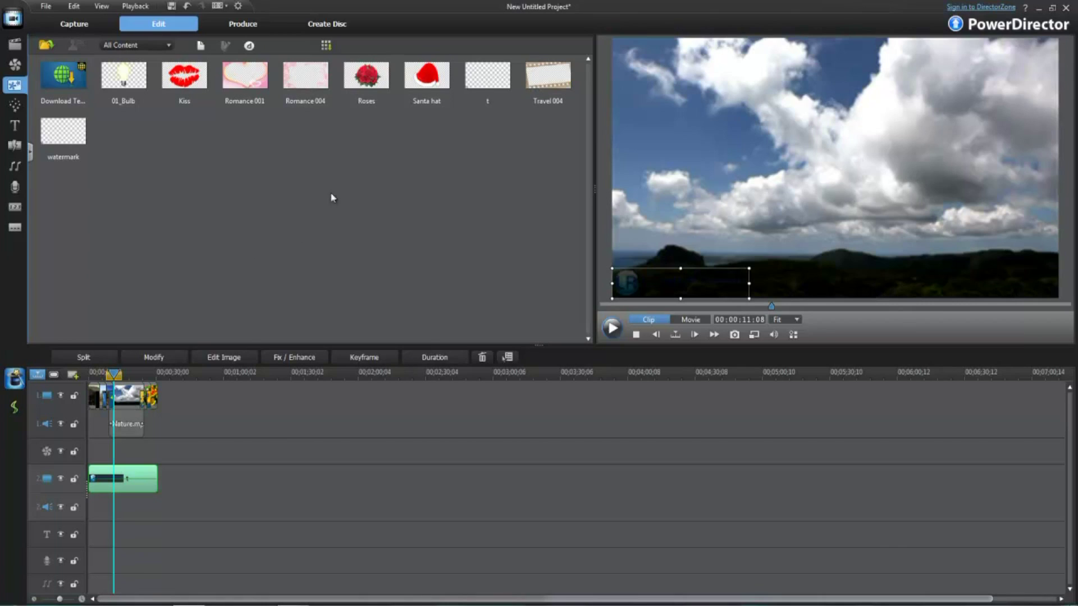
left_click(16, 46)
- Import the first game clip from Desktop\Black Ops through Import Media Files
left_click(46, 45)
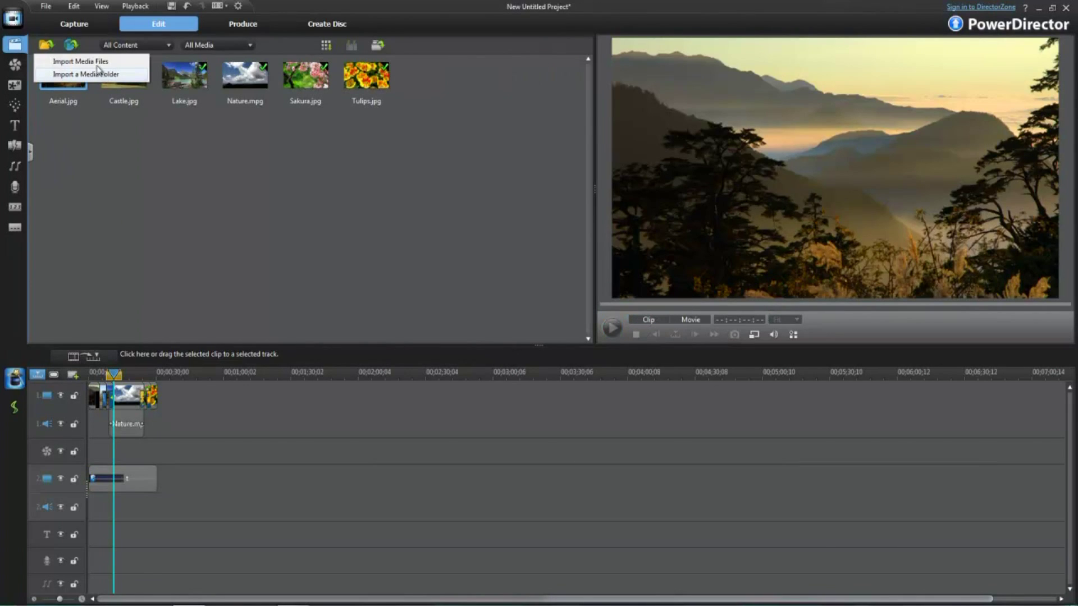
left_click(97, 62)
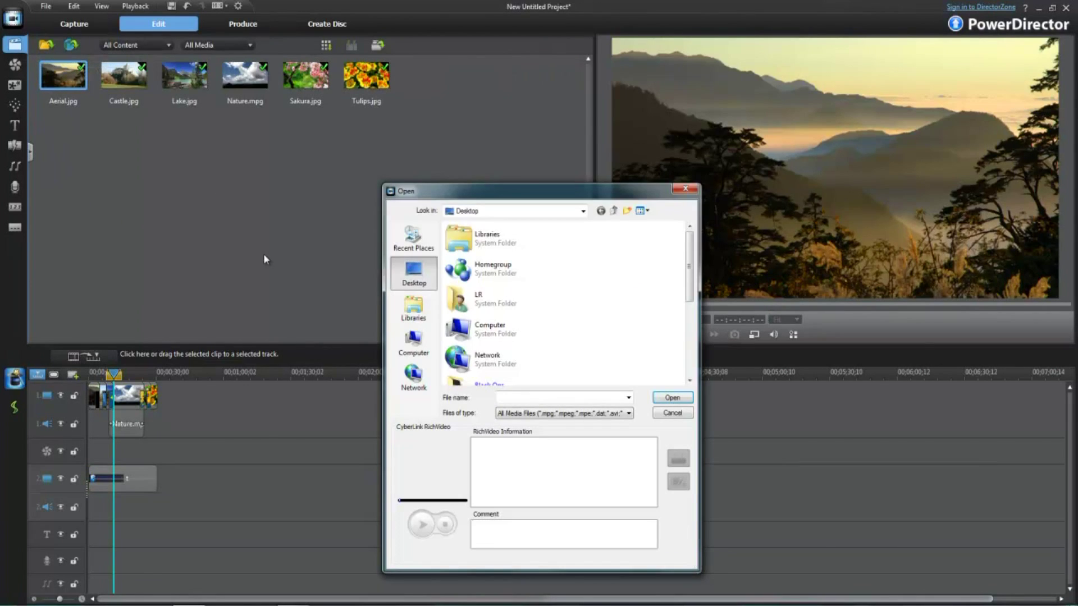
left_click_drag(471, 195, 468, 132)
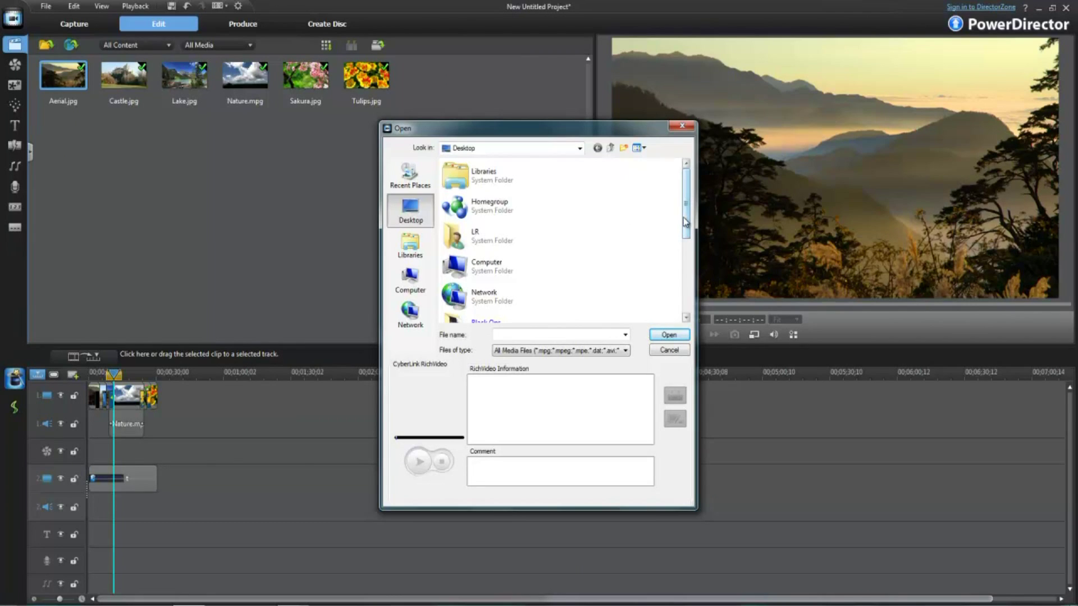
left_click_drag(685, 222, 701, 258)
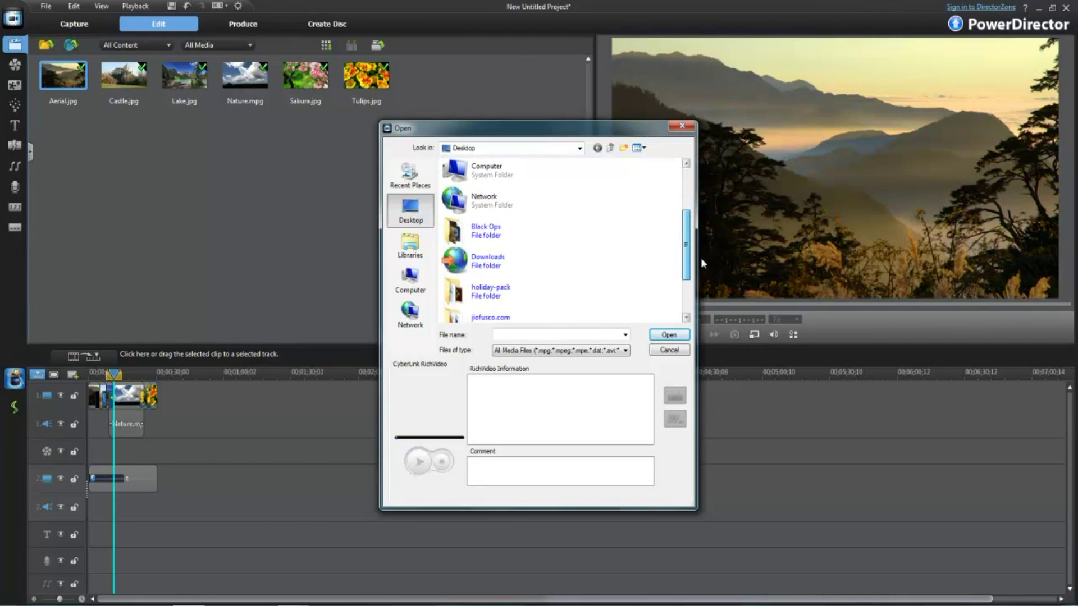
double_click(515, 235)
left_click(482, 213)
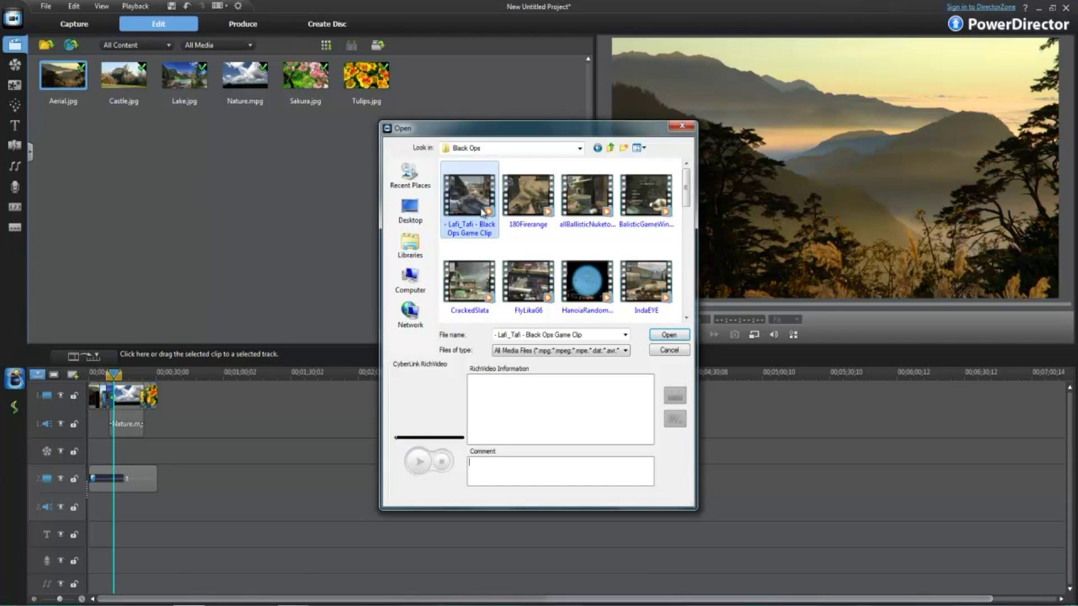
double_click(483, 212)
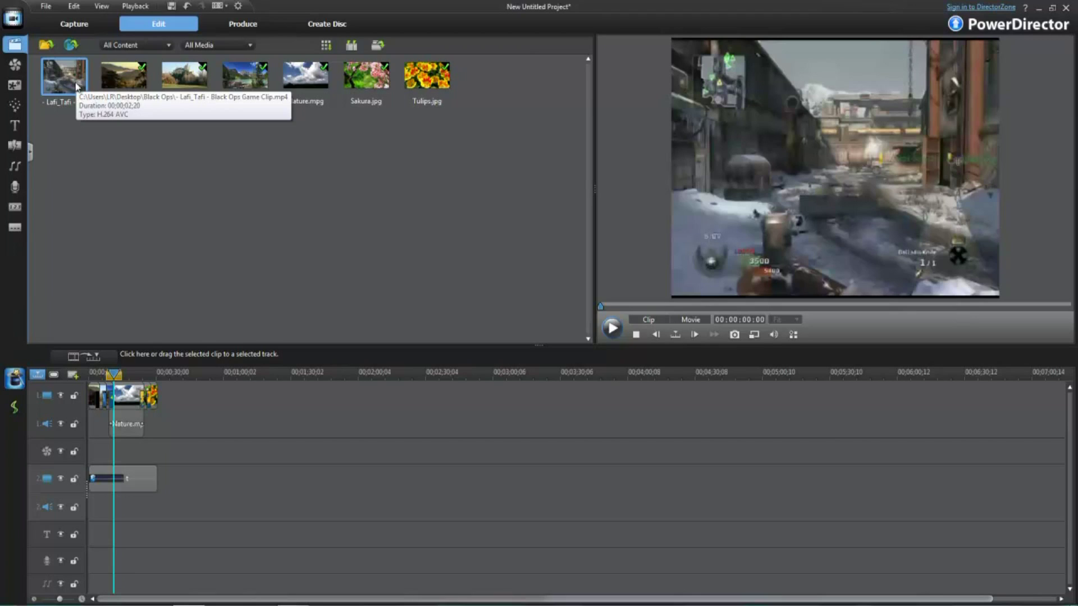
- Switch the project to 4:3 and add the Black Ops game clip to the start of video track 1
left_click_drag(77, 87, 138, 199)
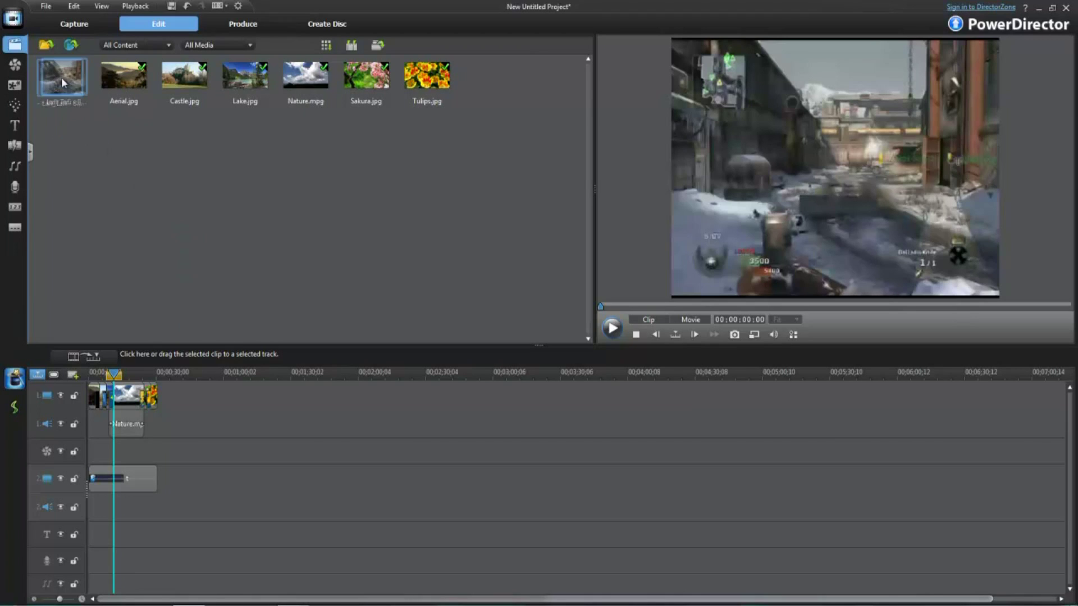
left_click(117, 406)
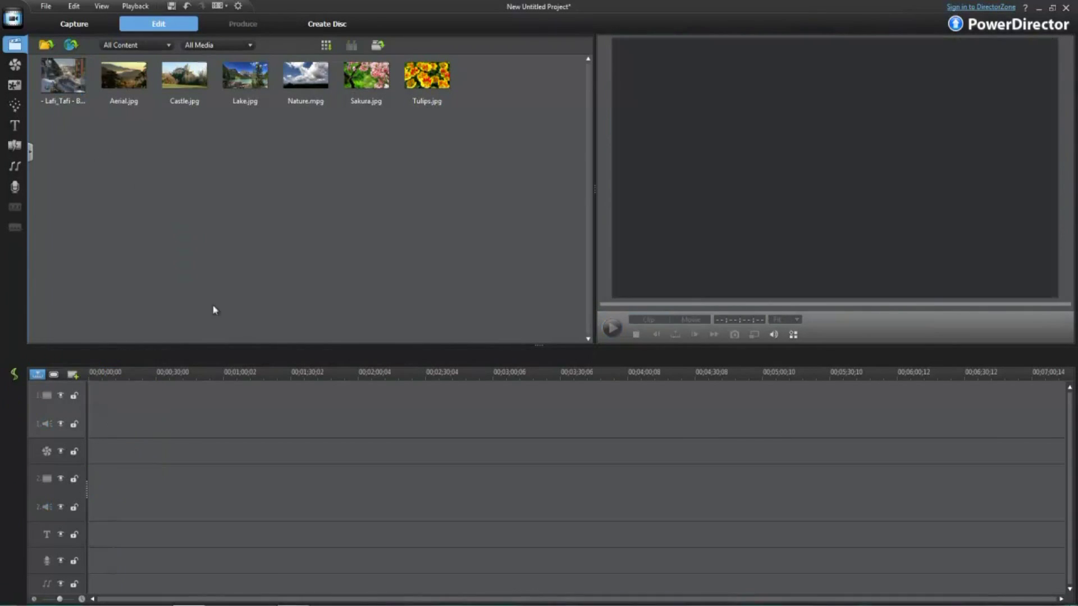
left_click(217, 5)
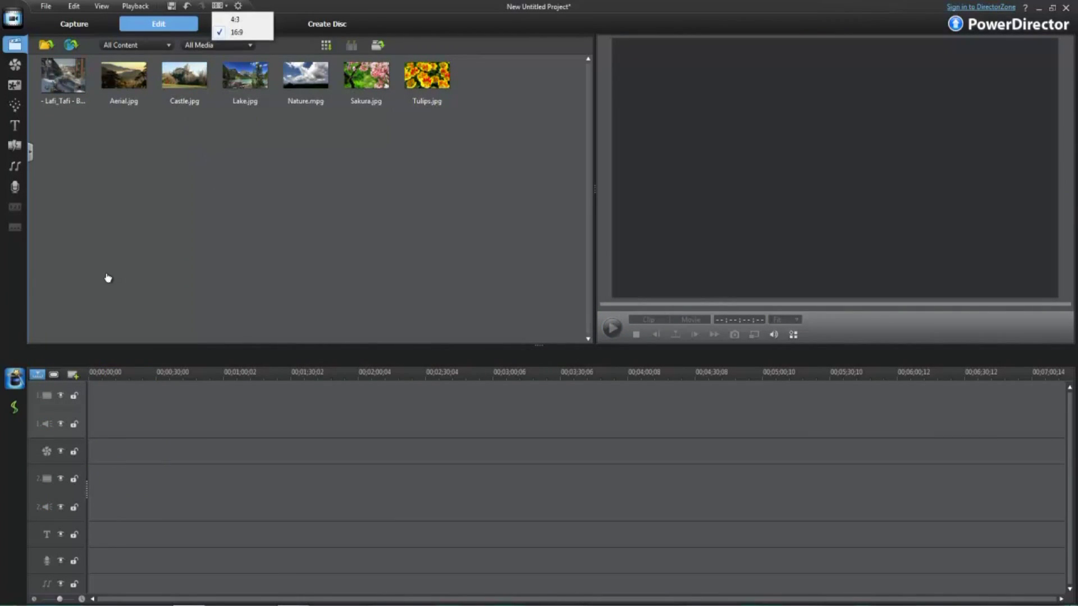
left_click(234, 19)
mouse_move(63, 76)
left_mouse_down()
mouse_move(95, 407)
mouse_move(87, 405)
mouse_move(140, 316)
left_mouse_up()
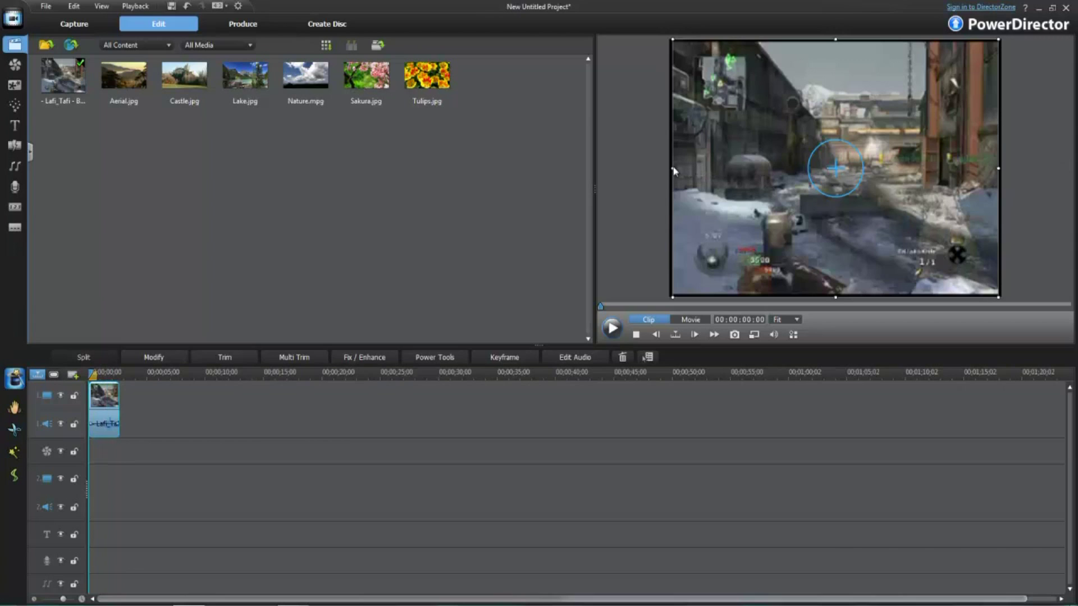
- Switch the project back to 16:9 widescreen and unlock the clip's aspect ratio in PiP Designer
left_click(221, 6)
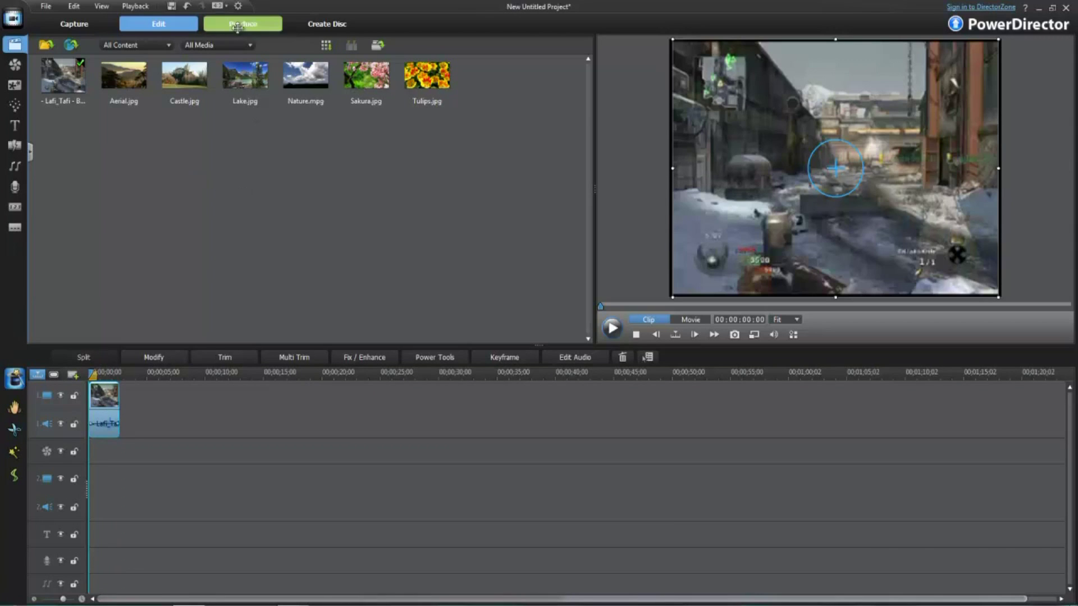
left_click(226, 32)
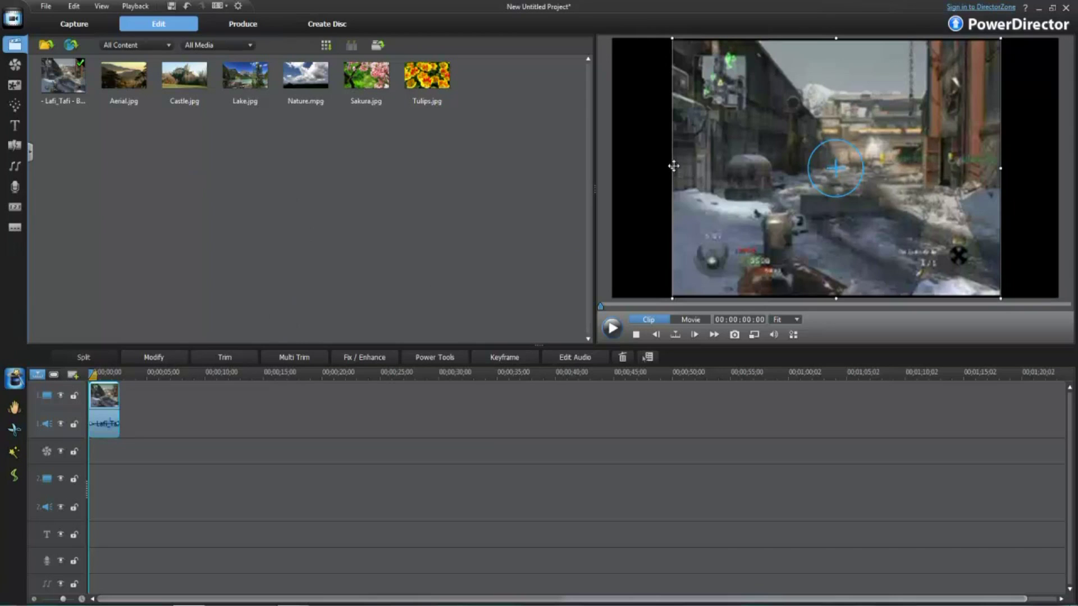
left_click_drag(671, 168, 608, 169)
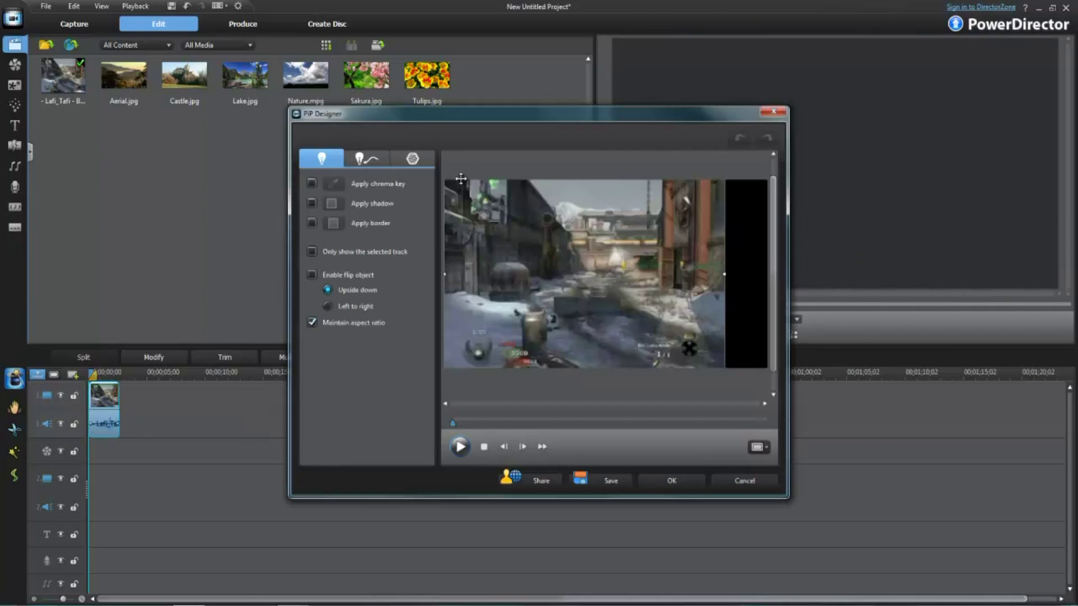
left_click(312, 322)
scroll(605, 314, "down", 1)
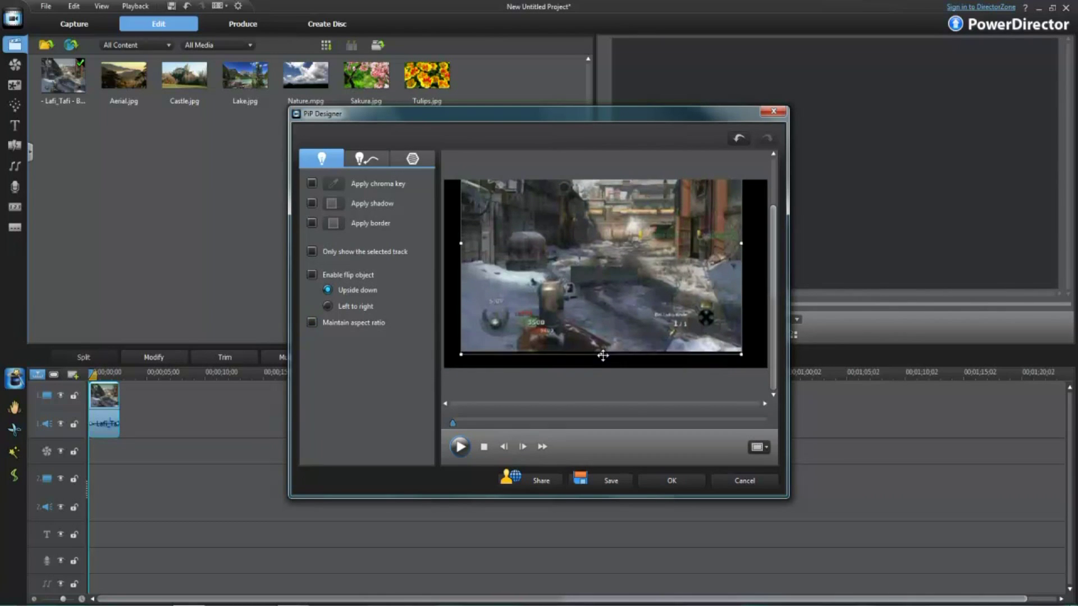
- Resize and reposition the game clip so it fills the whole preview frame, and apply it
left_click_drag(602, 346, 602, 332)
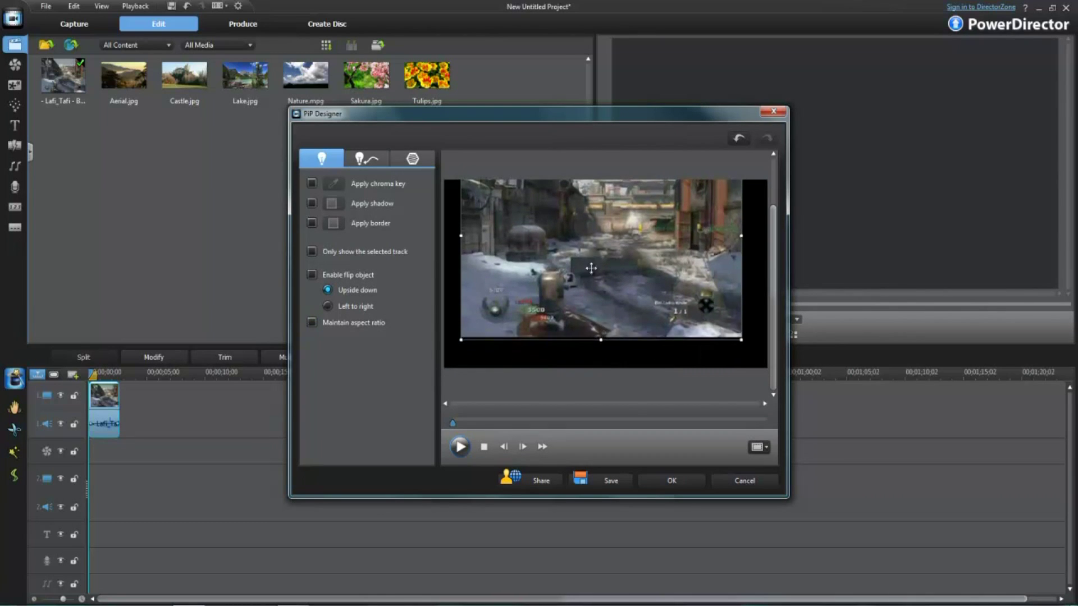
left_click_drag(582, 267, 586, 288)
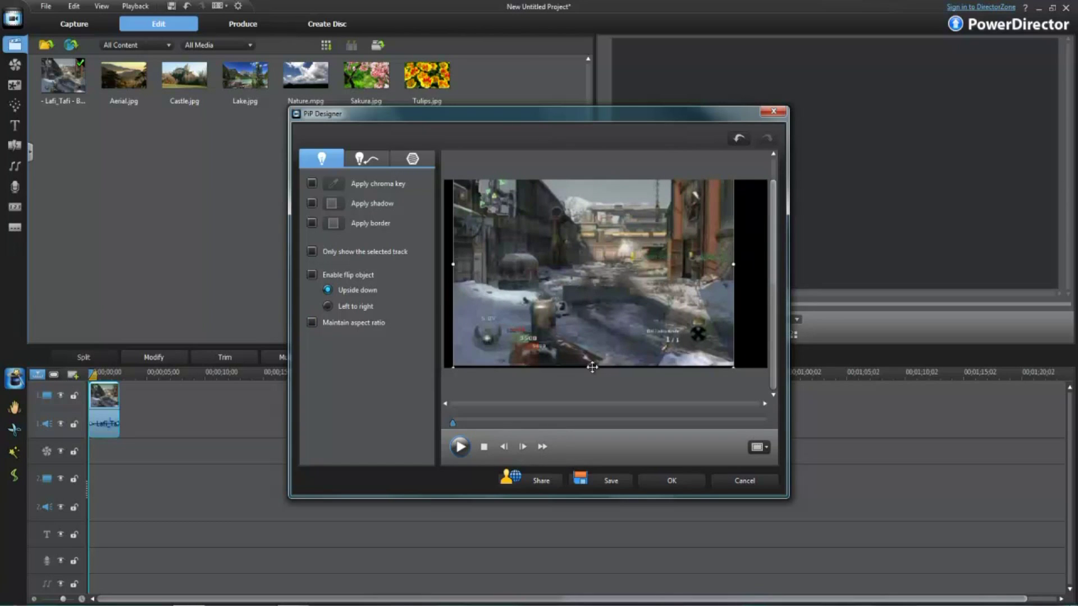
left_click_drag(594, 367, 592, 360)
left_click_drag(580, 278, 580, 287)
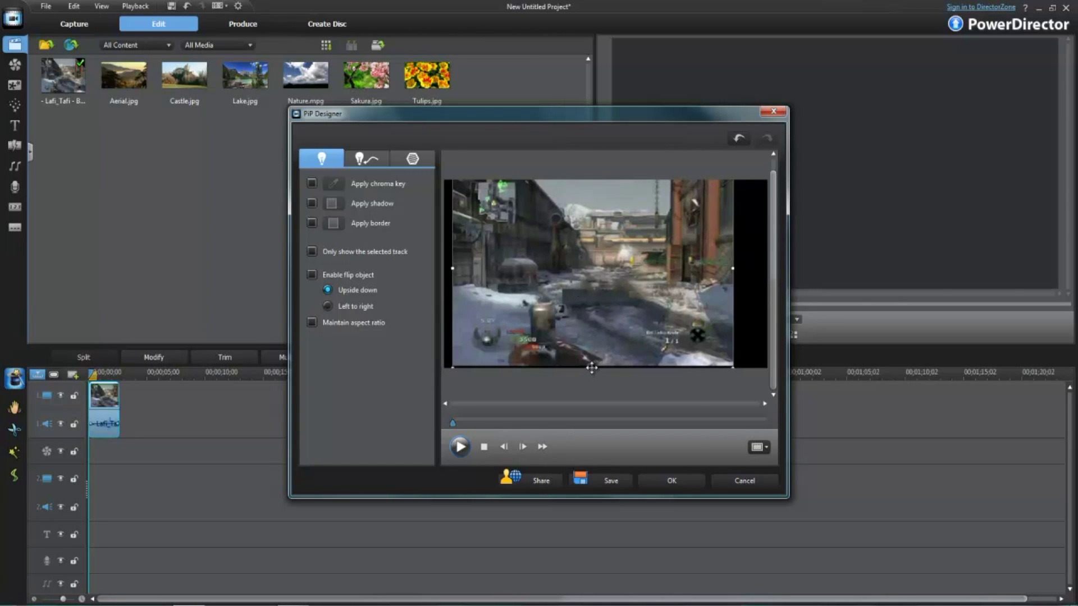
left_click_drag(593, 368, 592, 361)
left_click_drag(590, 291, 581, 292)
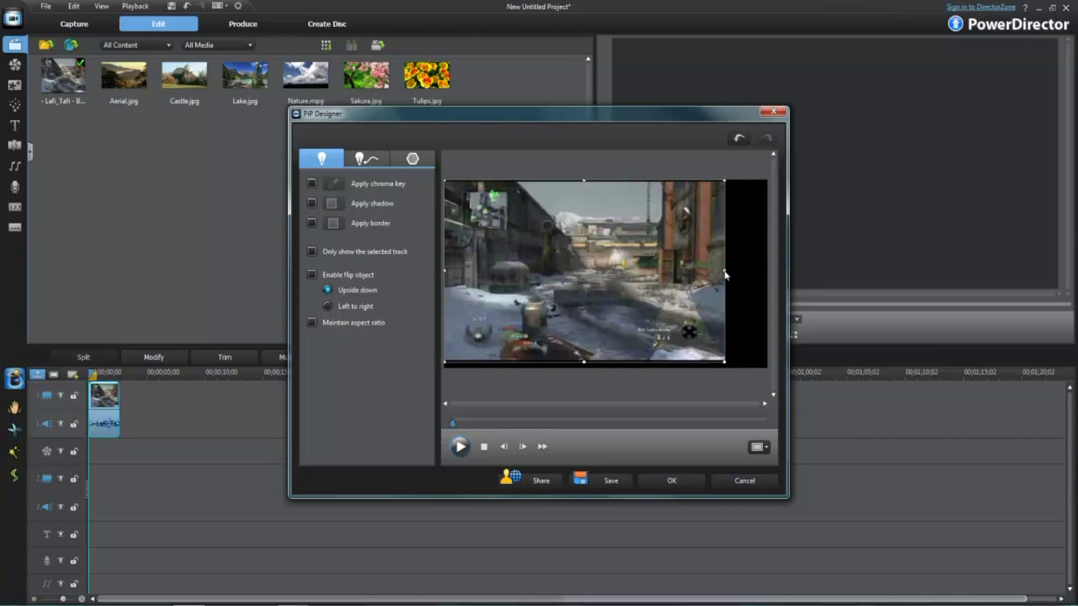
left_click_drag(725, 270, 769, 274)
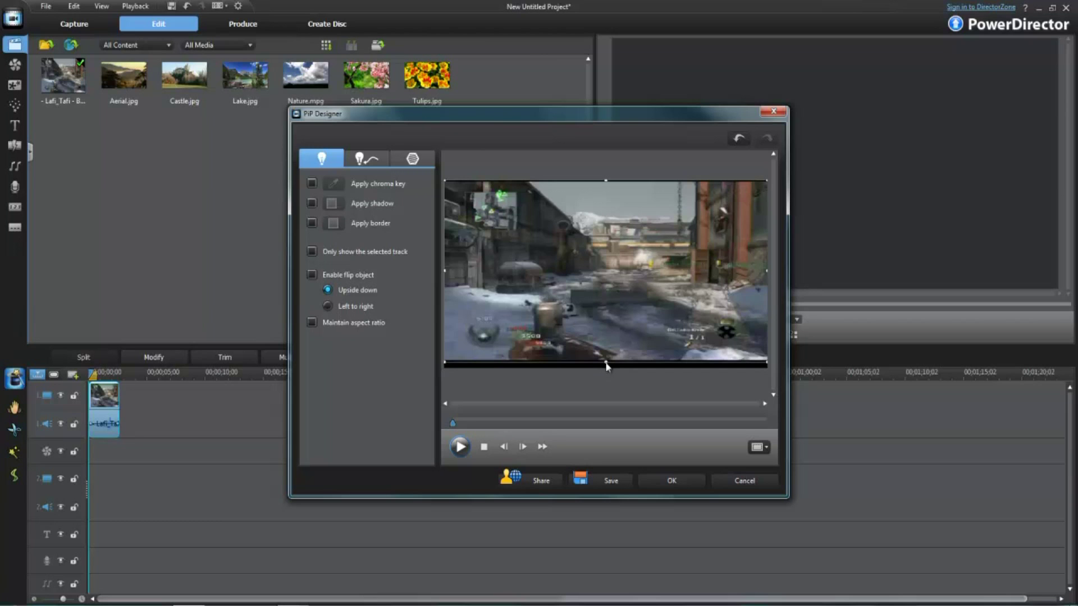
left_click_drag(607, 368, 607, 372)
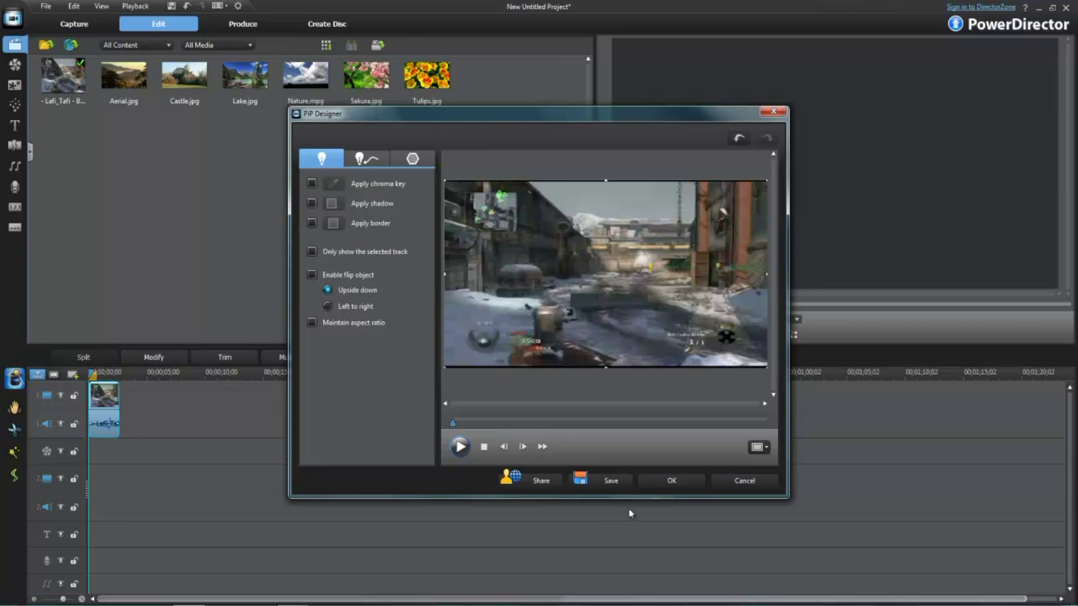
left_click(662, 478)
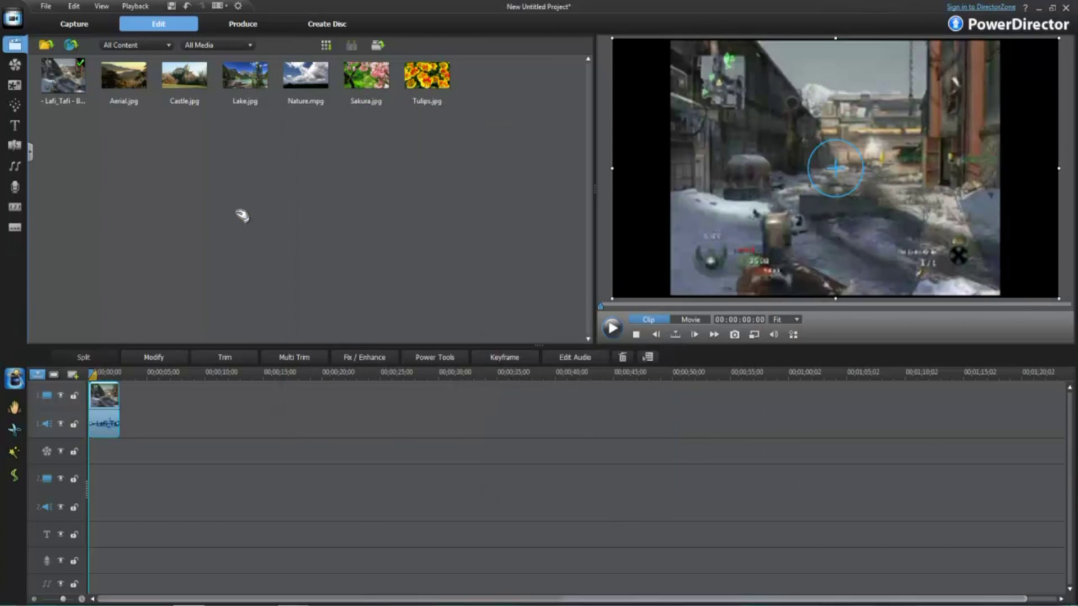
- Select the Black Ops game clip at about 00:00:01:21 and delete it from the timeline
left_click(108, 372)
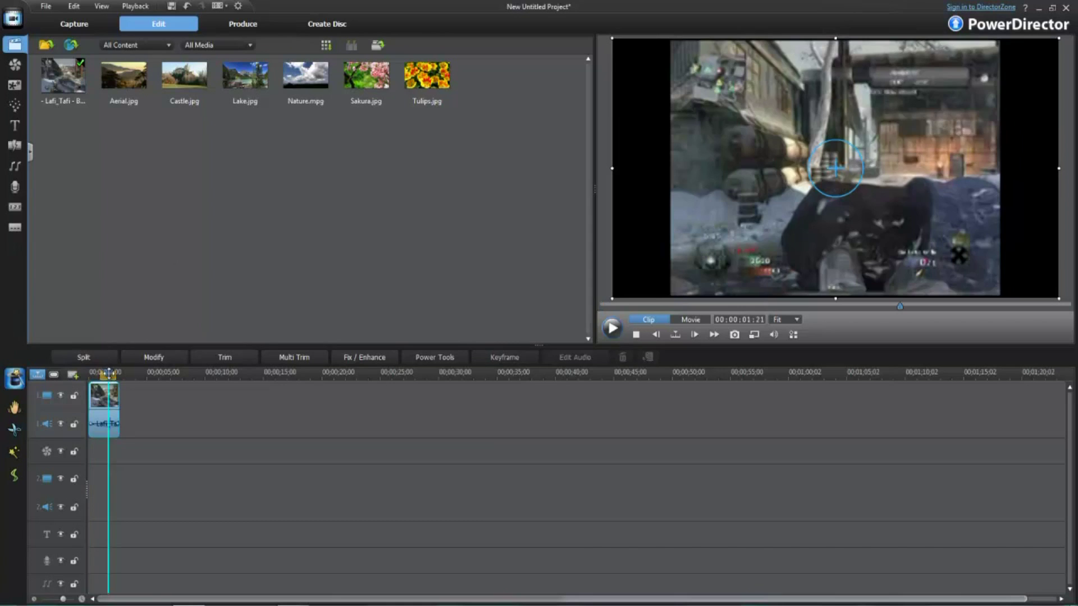
left_click(97, 402)
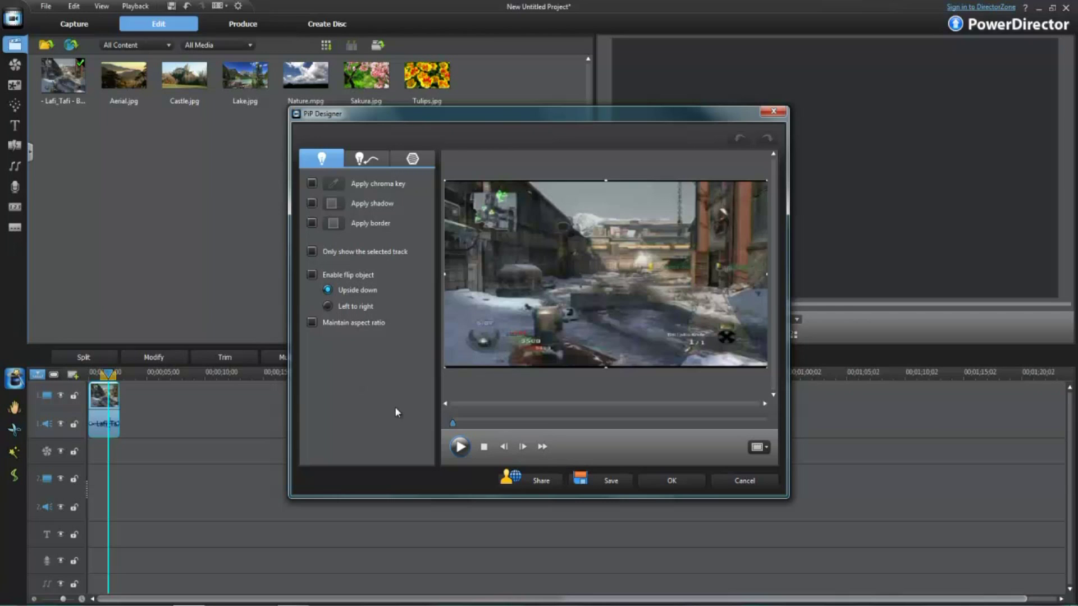
left_click(672, 481)
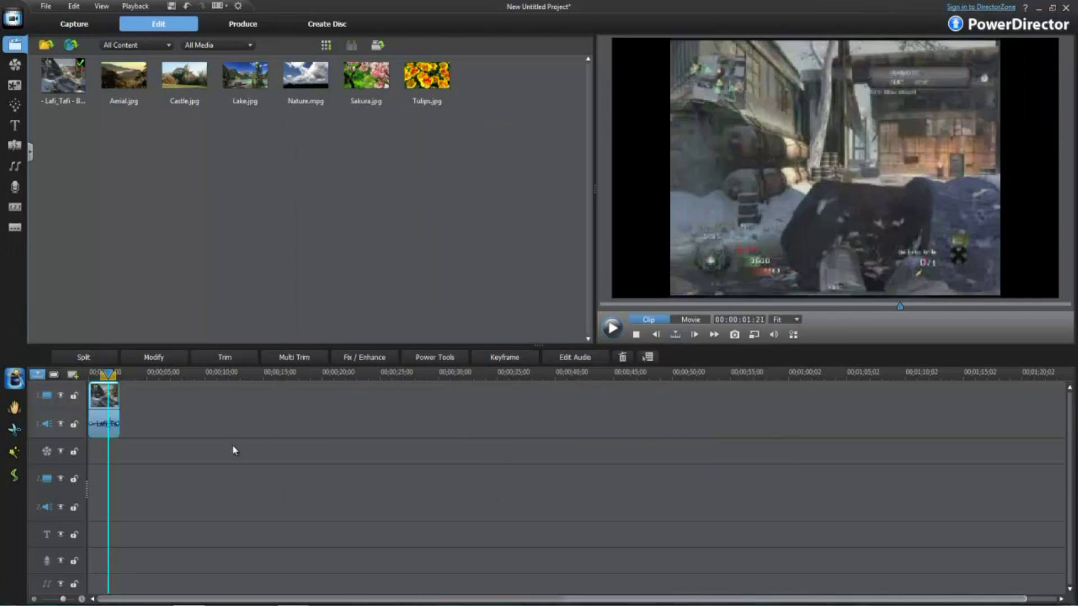
key("Delete")
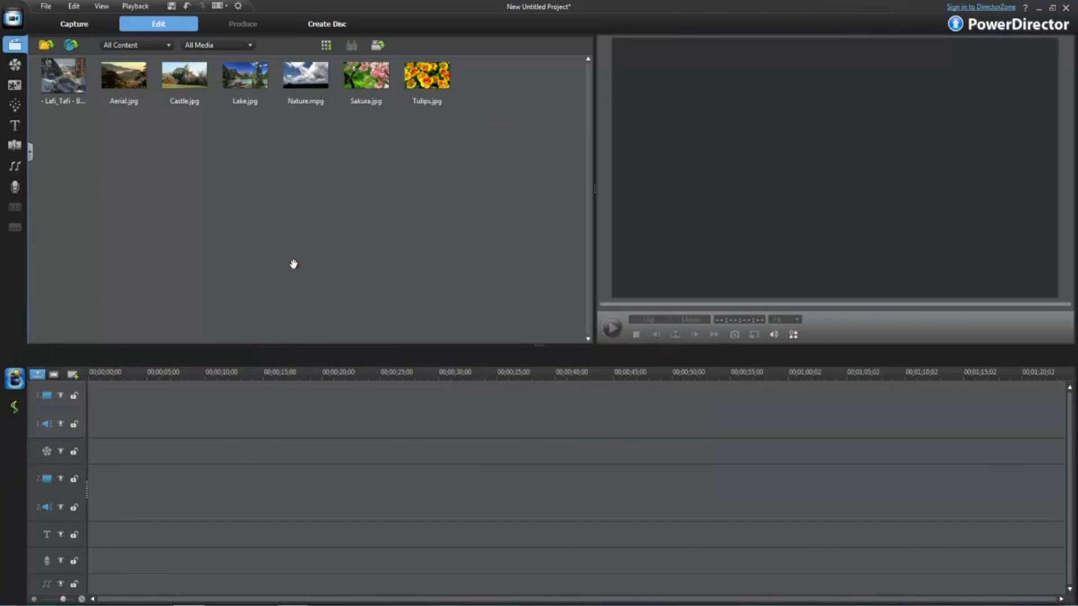
- Add Aerial, Castle, Lake, Nature.mpg, Sakura and Tulips to the video track, zoom out, and go to Produce
left_click_drag(471, 130, 88, 402)
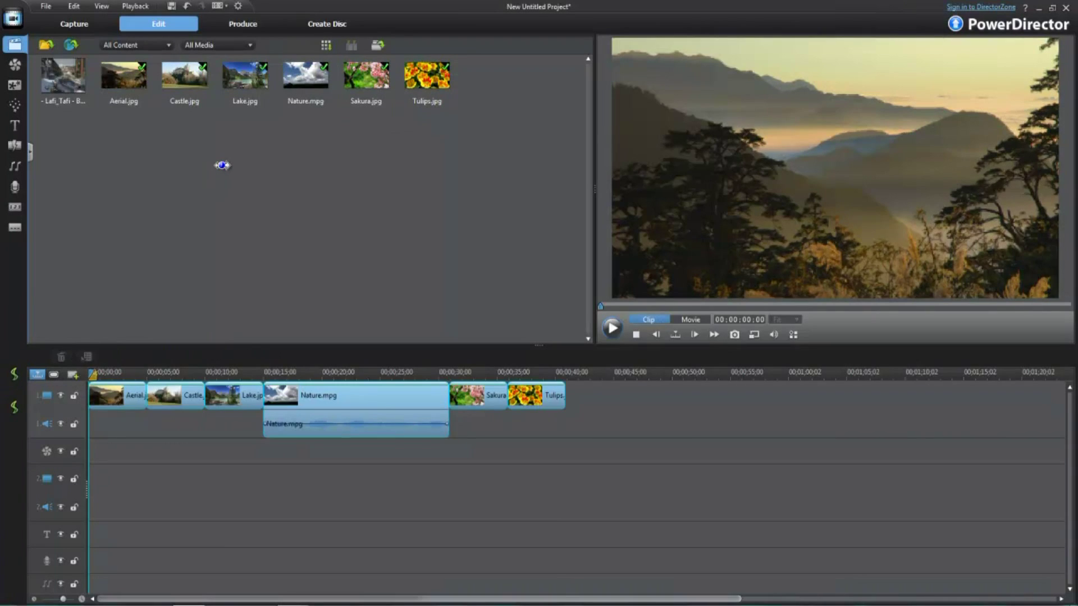
left_click_drag(743, 375, 212, 380)
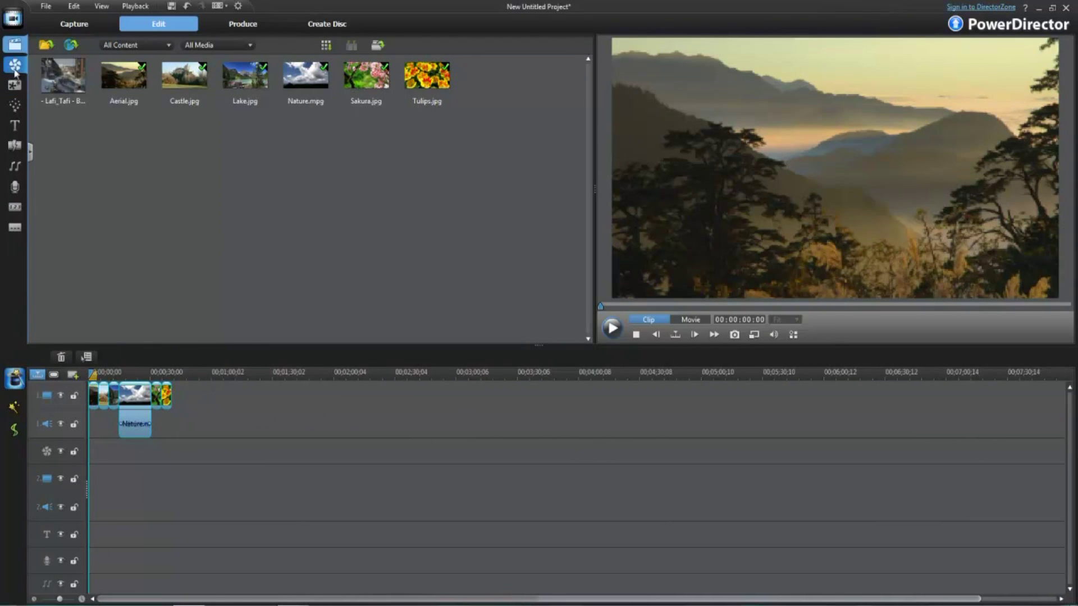
left_click(243, 23)
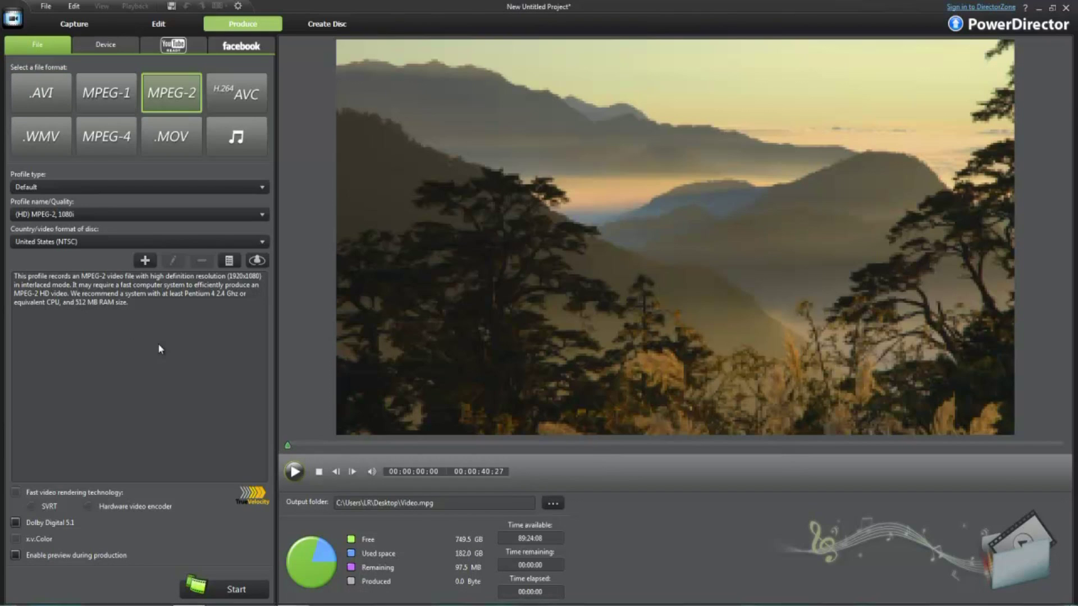
- Choose the (HD) MPEG-2, 1080i profile with Dolby Digital 5.1 audio, then view YouTube settings
left_click(133, 214)
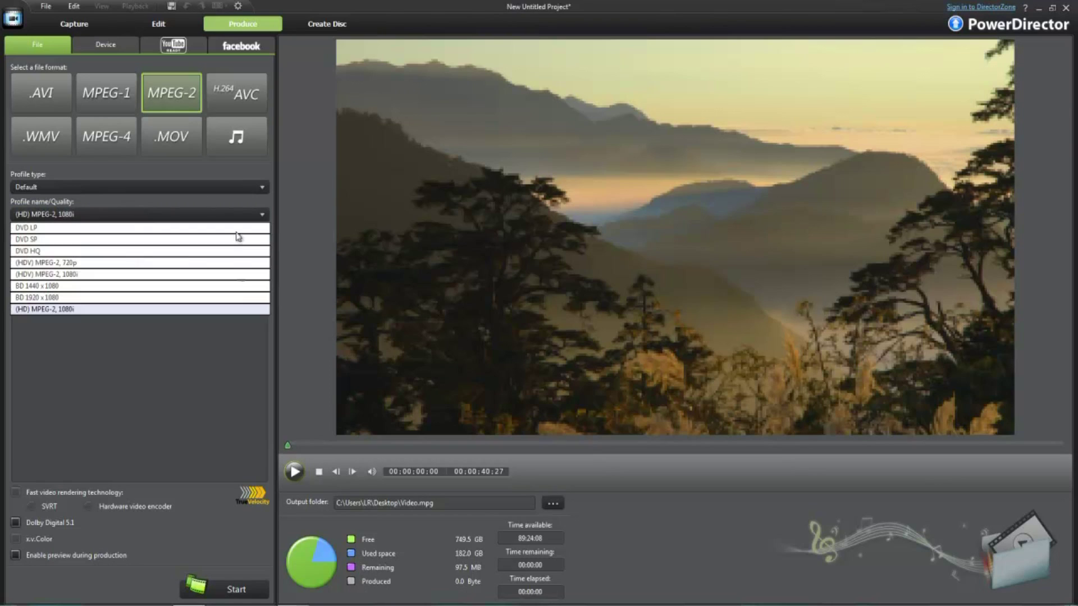
left_click(66, 310)
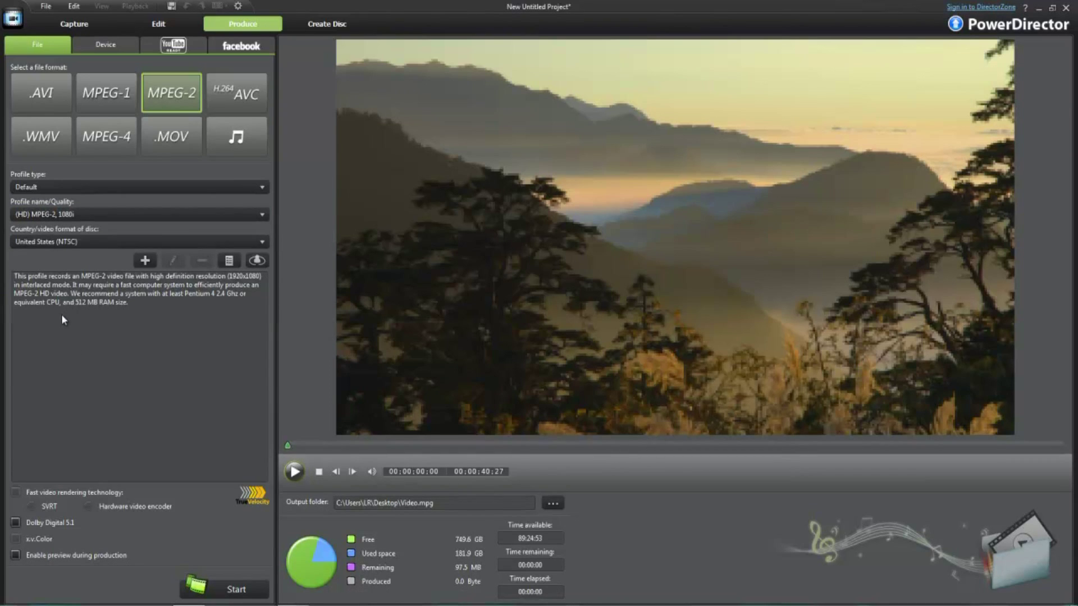
left_click(21, 527)
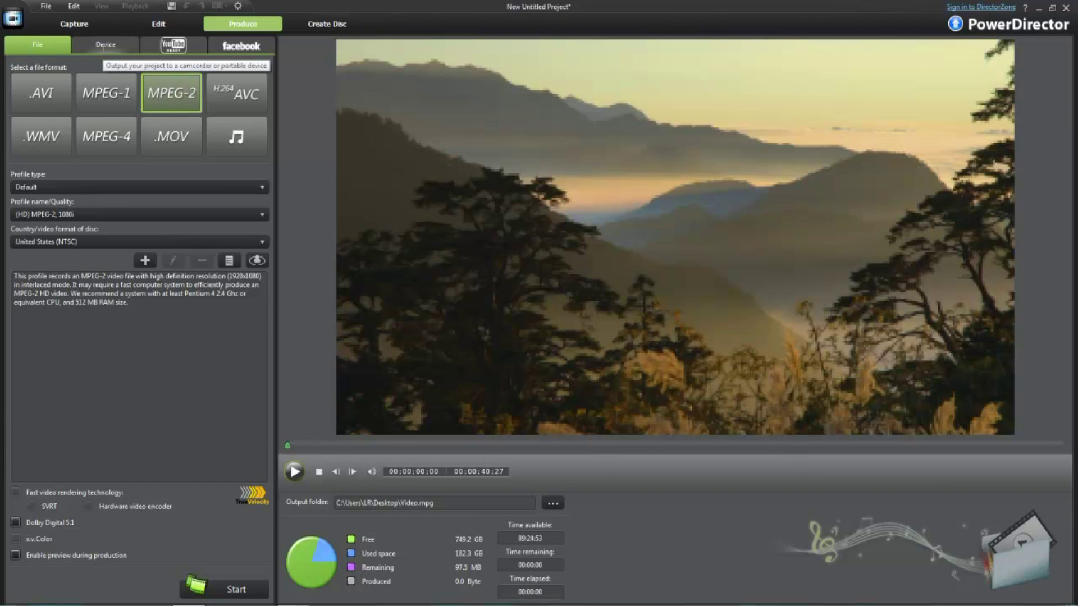
left_click(173, 44)
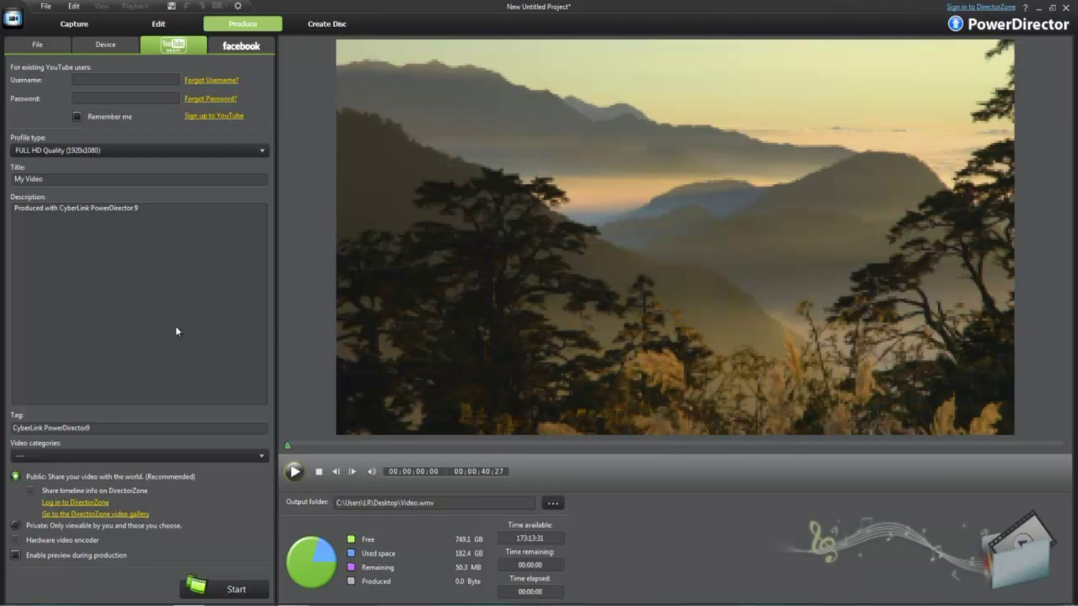
- Browse the YouTube profile types leaving FULL HD Quality, then view the Facebook upload settings
left_click(171, 151)
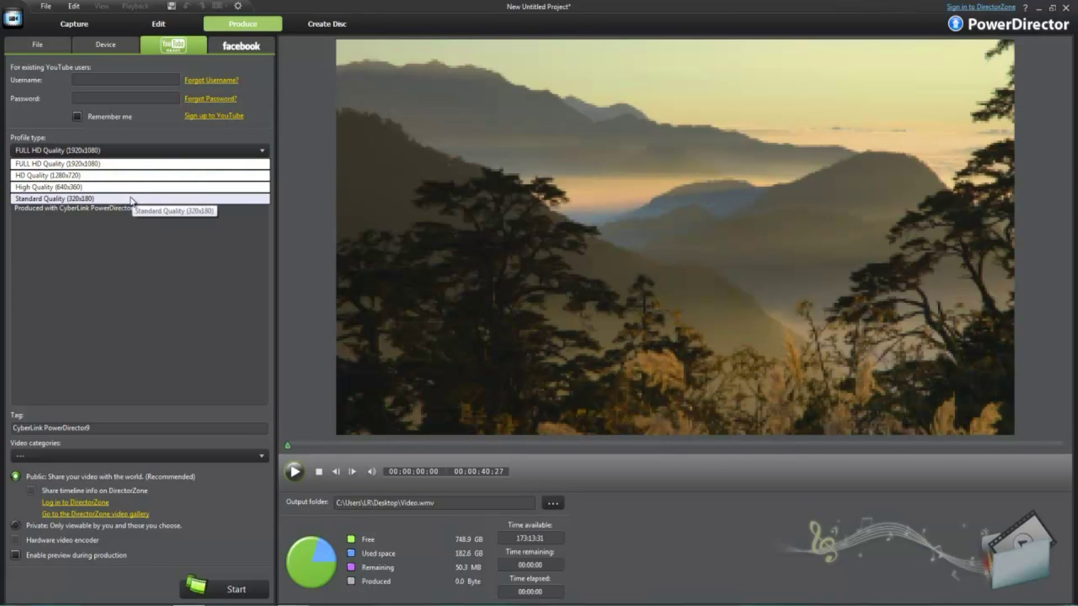
left_click(133, 227)
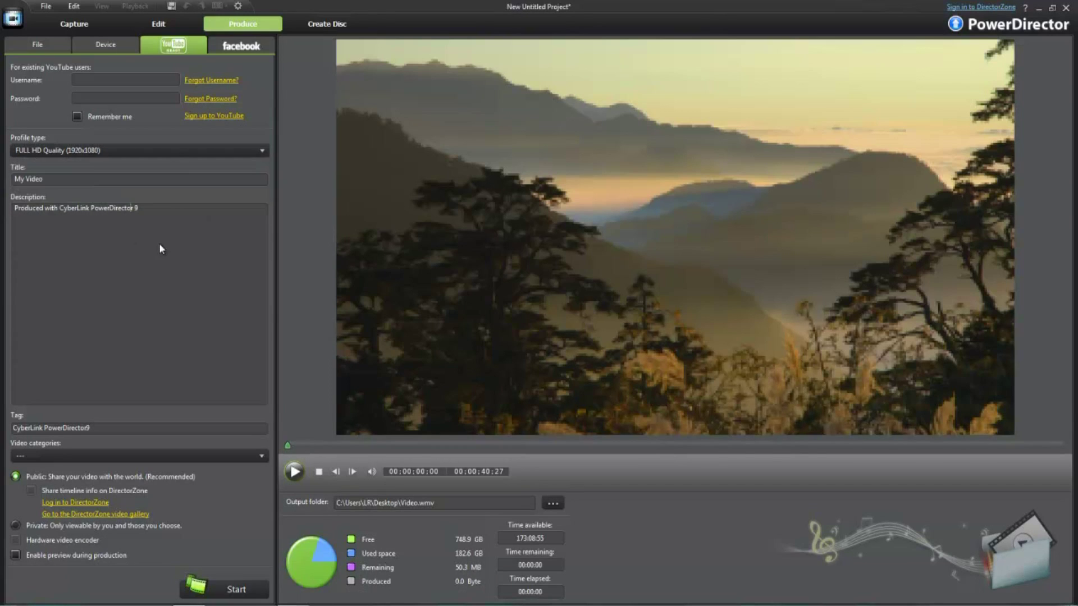
left_click(68, 151)
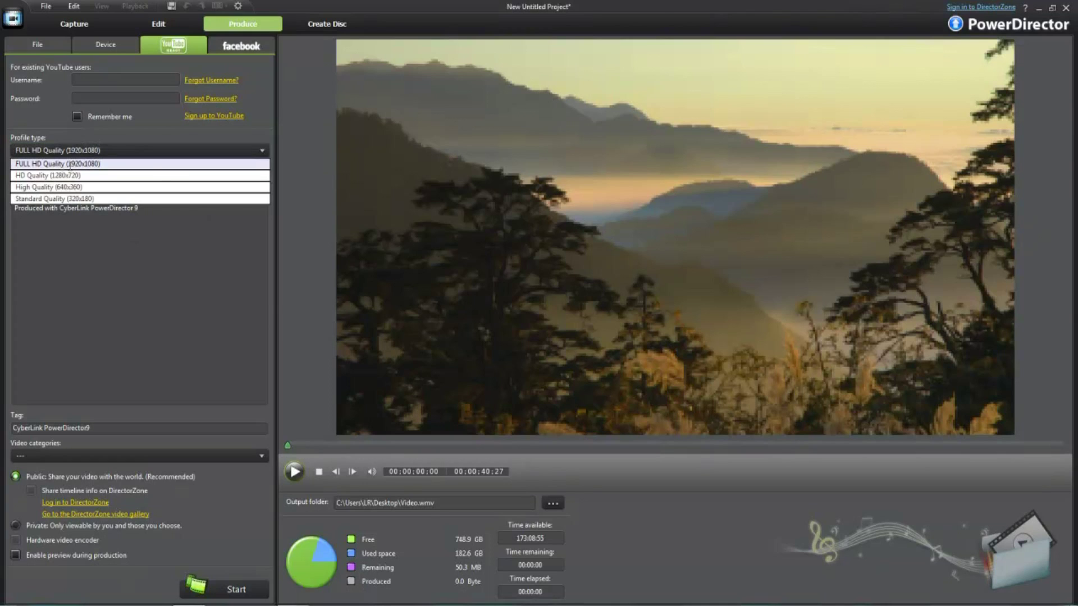
left_click(177, 353)
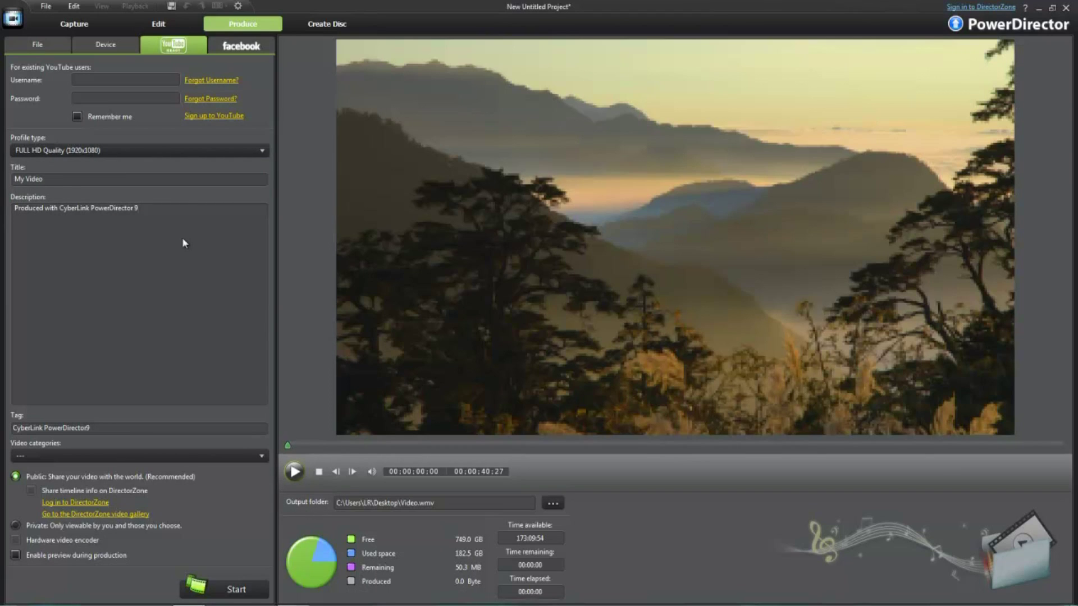
left_click(258, 41)
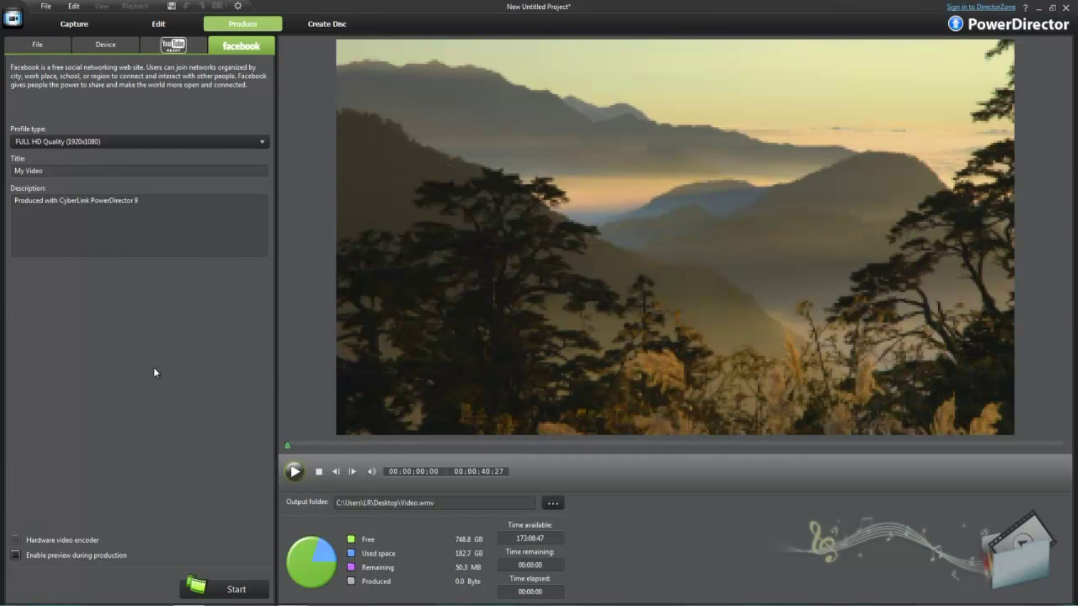
- Look over the XBOX 360 device profile, then return to MPEG-2 file output settings
left_click(108, 48)
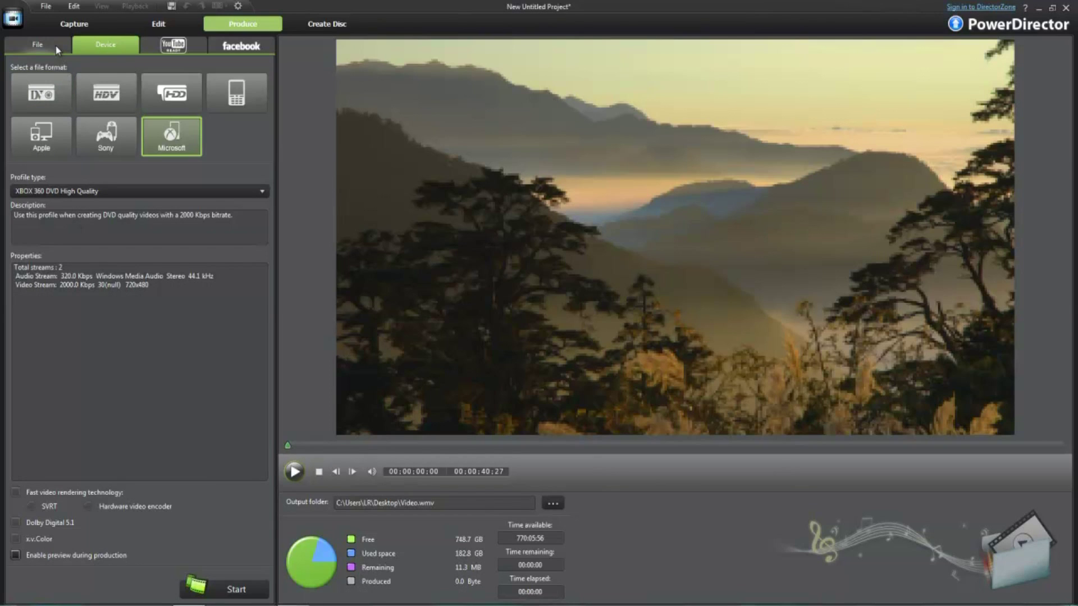
left_click(37, 45)
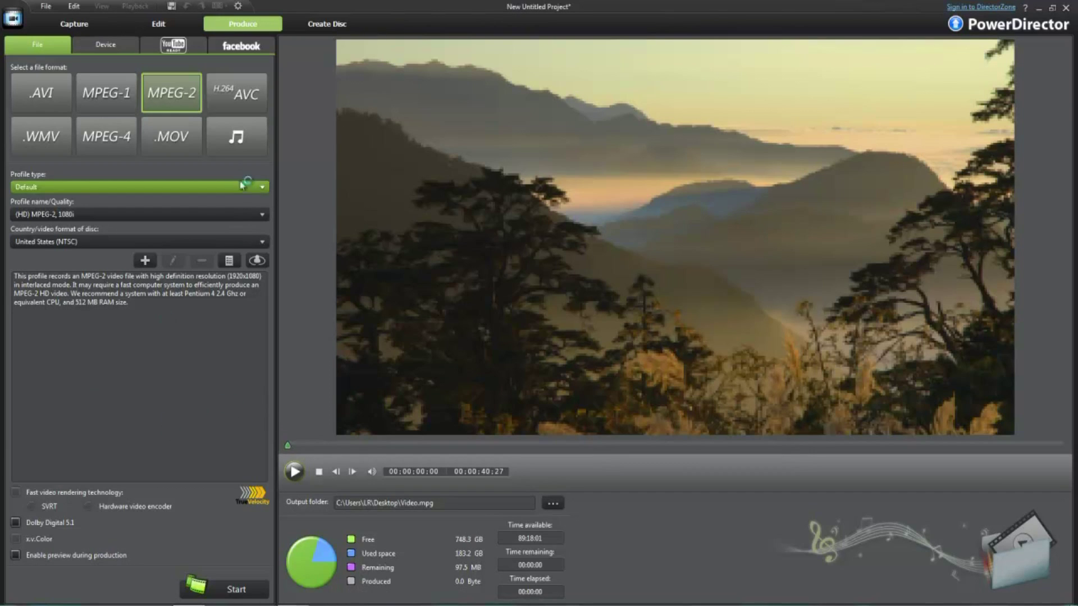
- Switch output to audio-only Windows Media Audio, saving as Video.wma
left_click(237, 138)
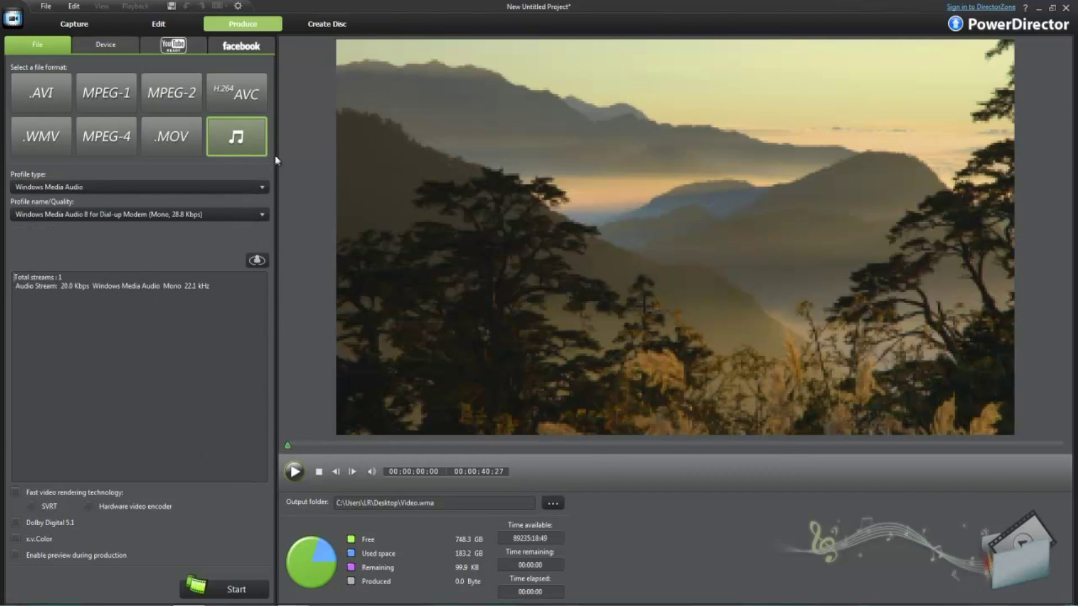
left_click(195, 185)
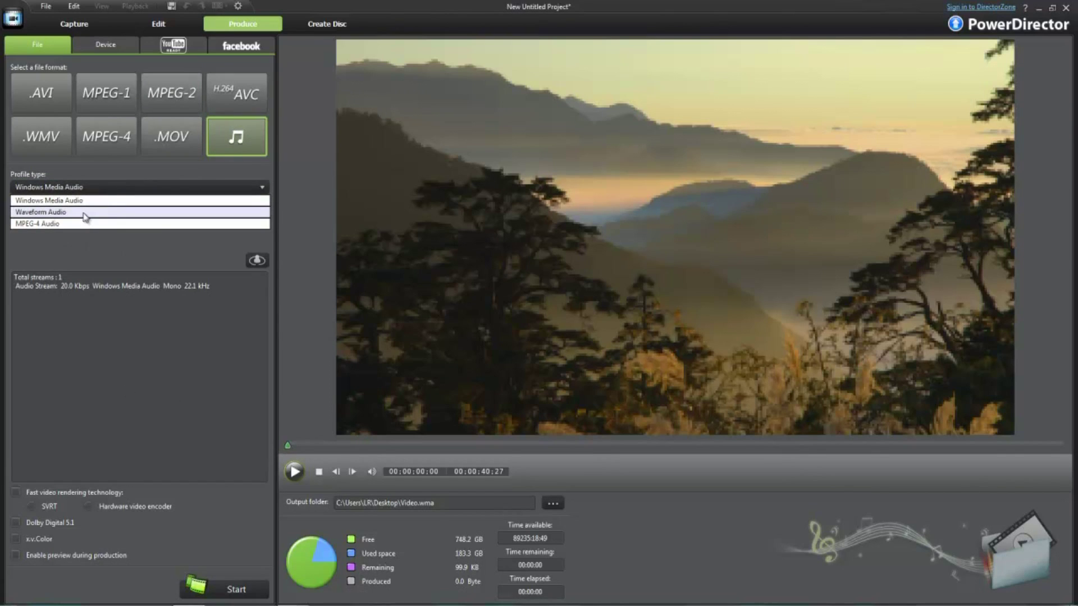
left_click(151, 390)
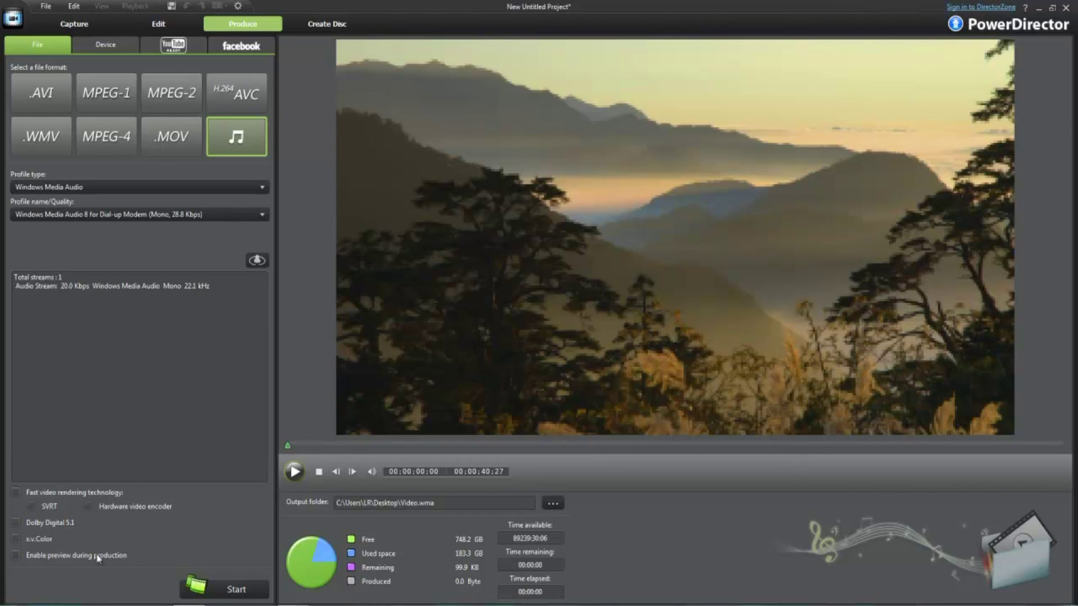
- Return to editing, bring up the Voice-Over Recording Room, then show the Windows desktop
left_click(149, 25)
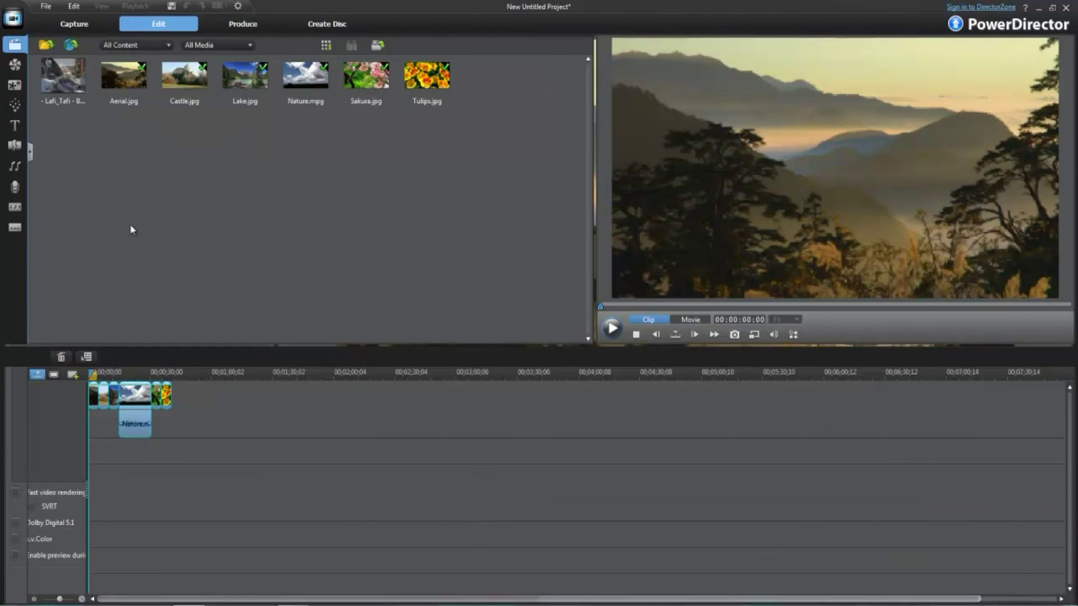
left_click(21, 191)
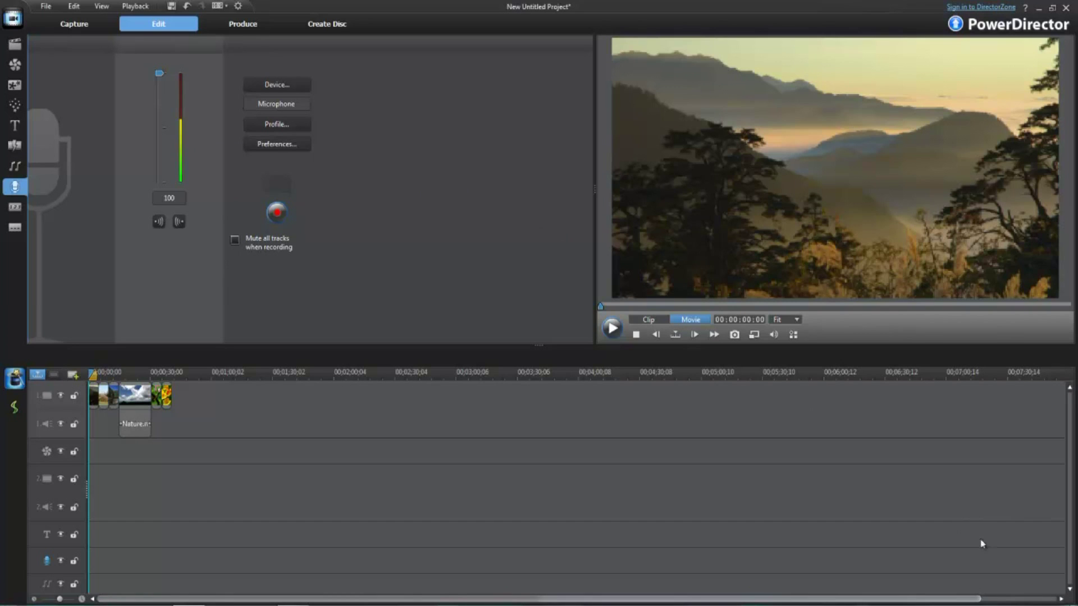
left_click(1074, 603)
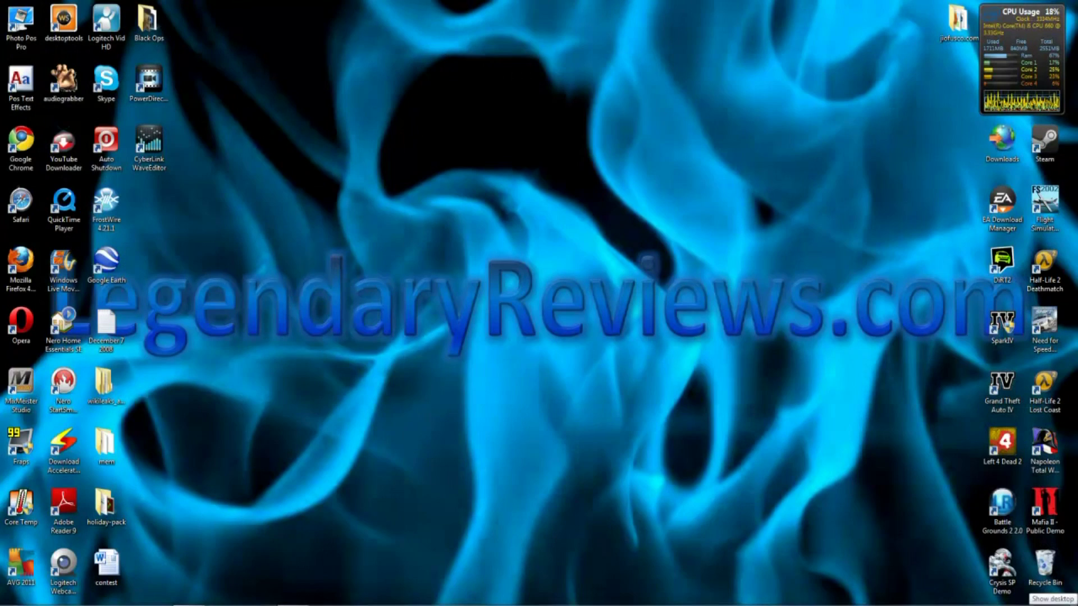
- Launch CyberLink WaveEditor from its desktop icon
double_click(153, 141)
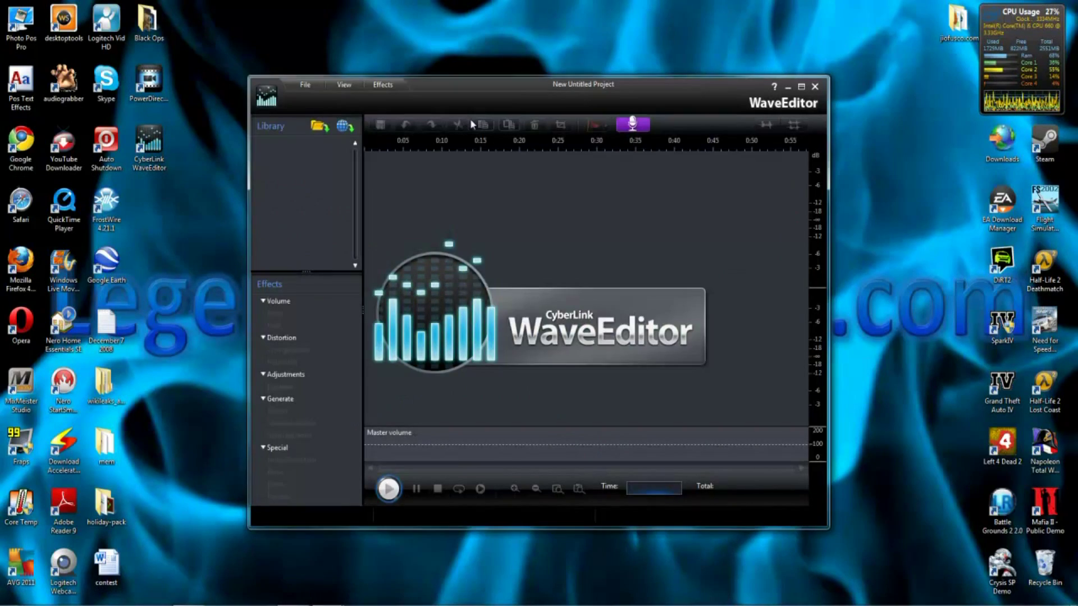
- Maximize the WaveEditor window so the empty New Untitled Project fills the screen
double_click(599, 89)
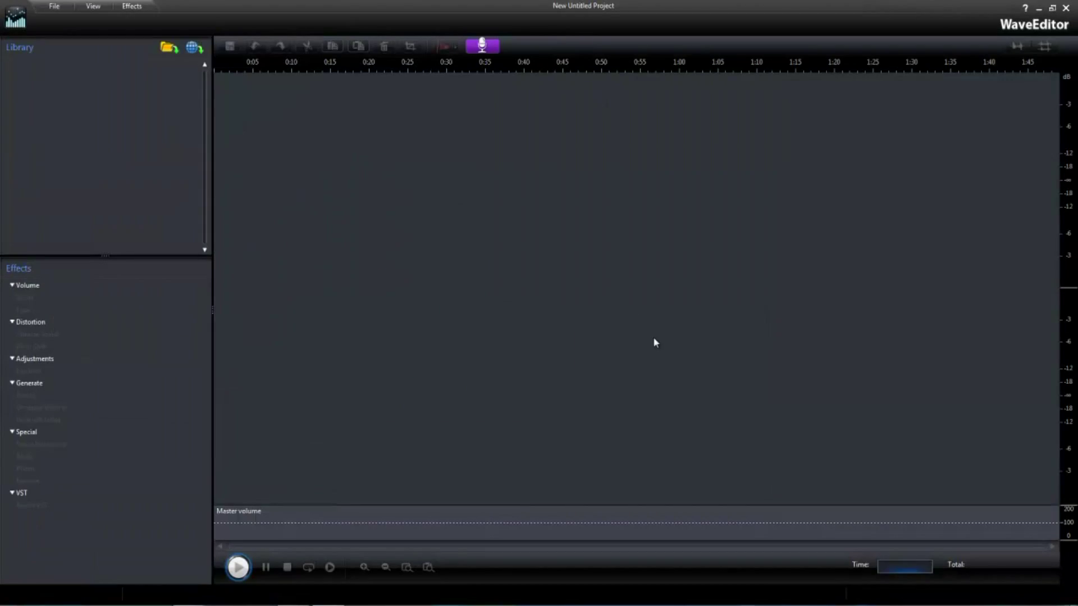